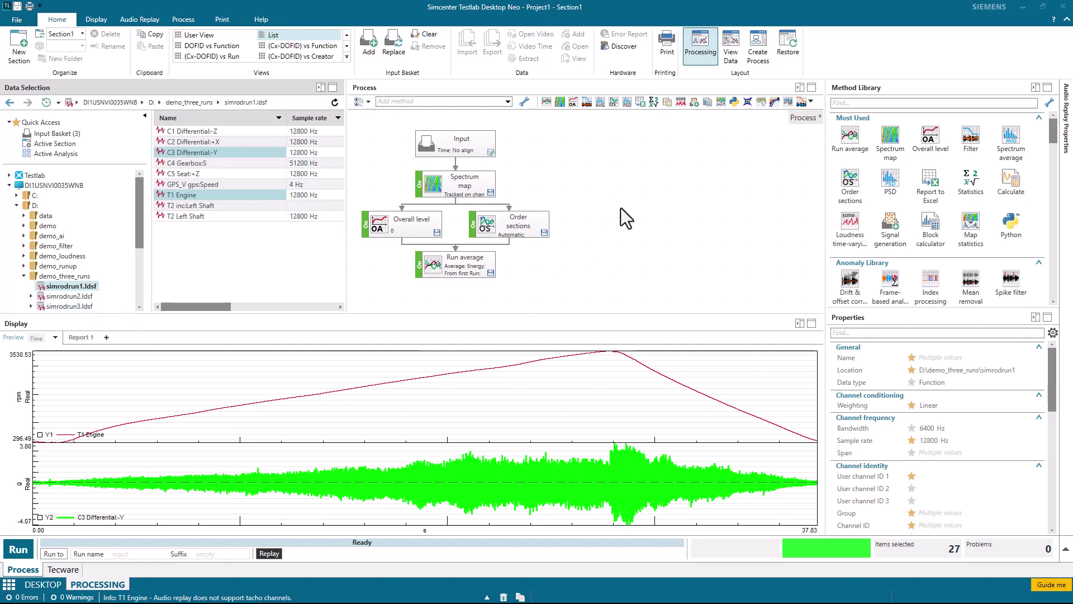
# Step: Run the existing processing chain from the Input block on all three runs until Finished (3 of 3)
pyautogui.click(442, 155)
pyautogui.click(19, 545)
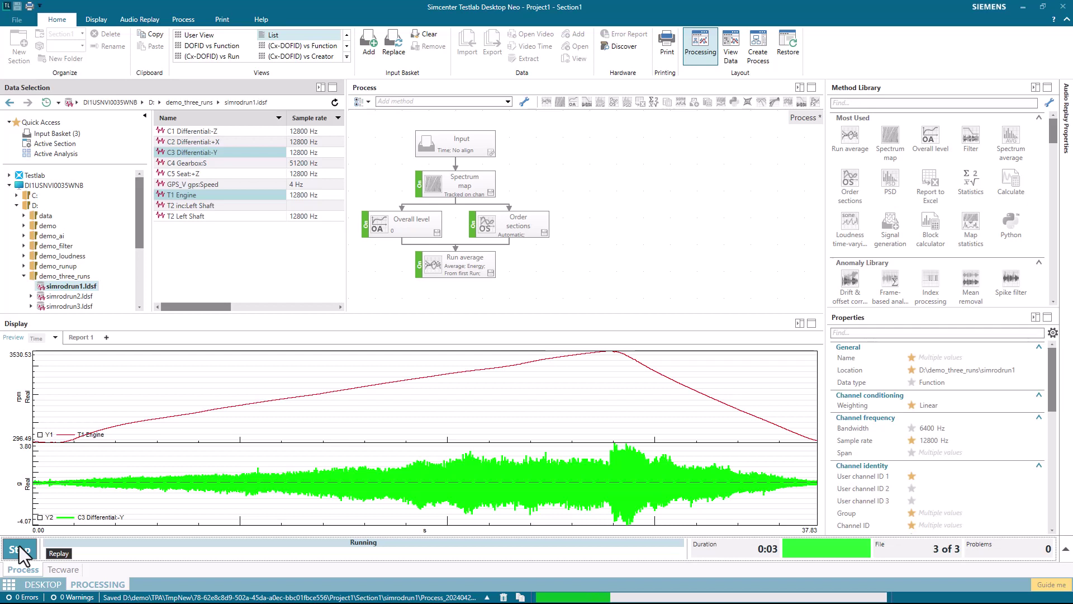
# Step: Show Active Analysis results as a DOFID vs Function table and plot Differential:+X overall level
pyautogui.click(76, 155)
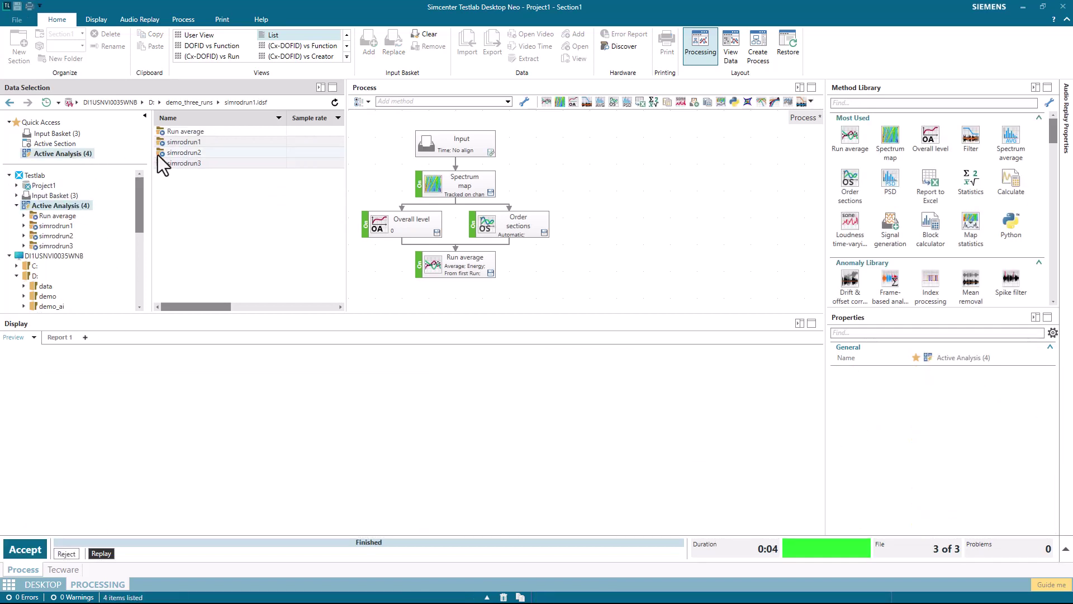
pyautogui.click(309, 46)
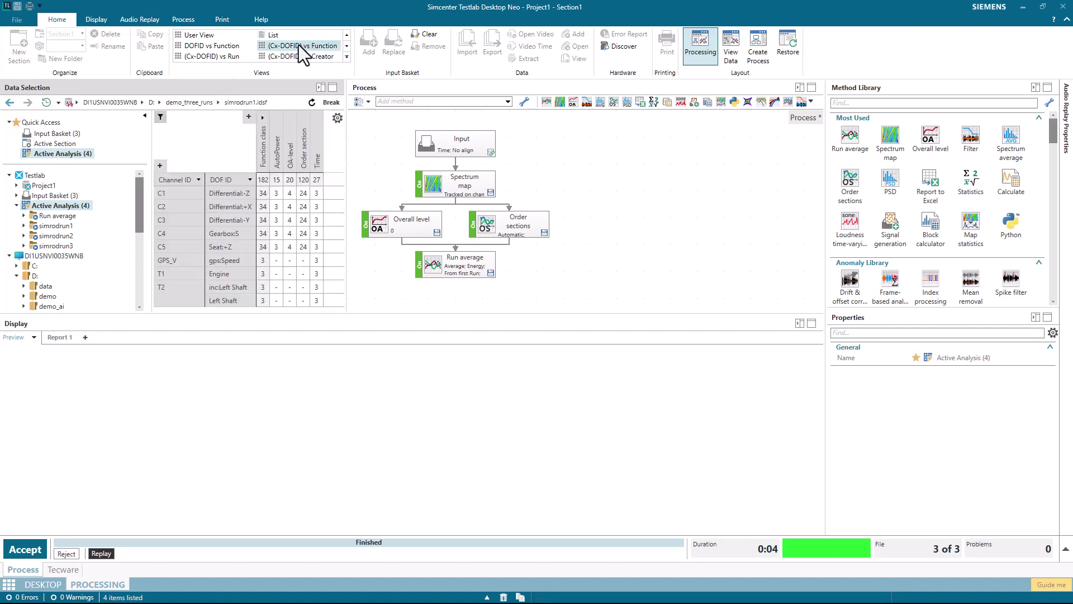
pyautogui.click(228, 47)
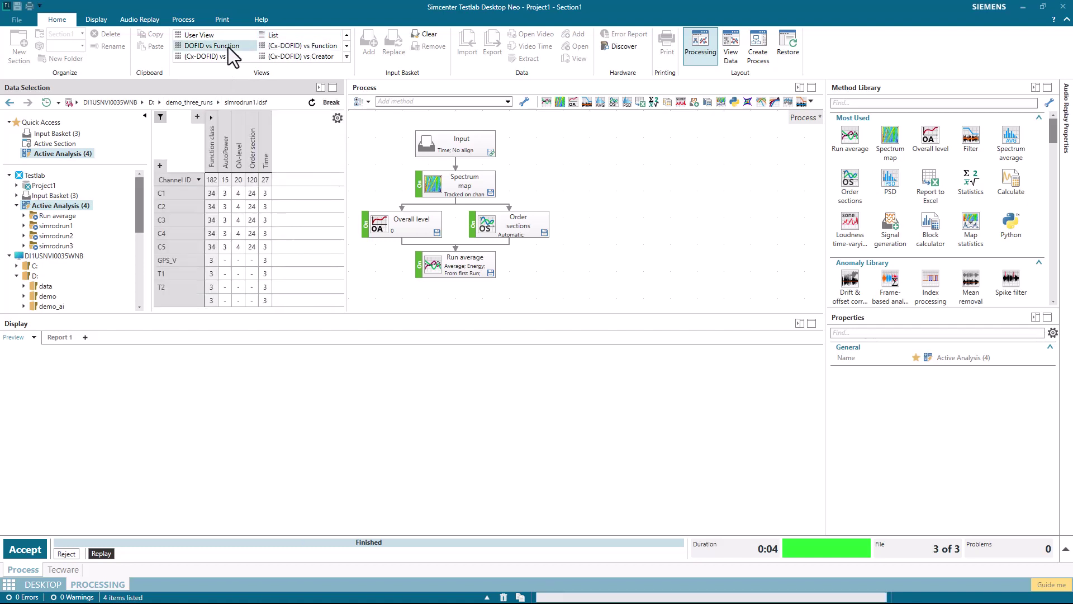
pyautogui.click(240, 197)
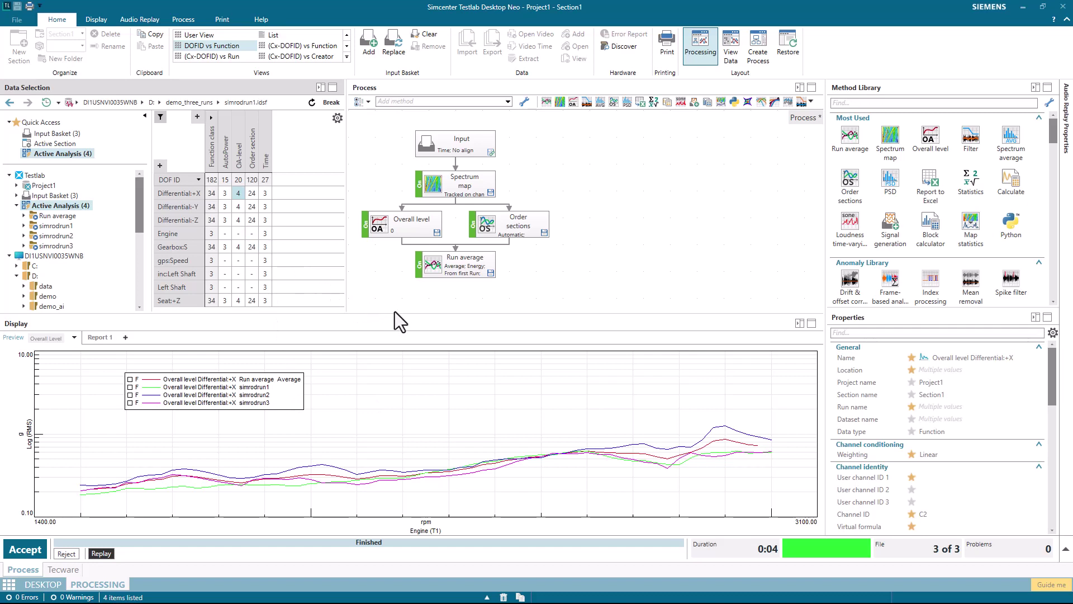
# Step: Delete the four method blocks below Input from the process
pyautogui.moveTo(591, 300); pyautogui.dragTo(421, 182)
pyautogui.rightClick(421, 180)
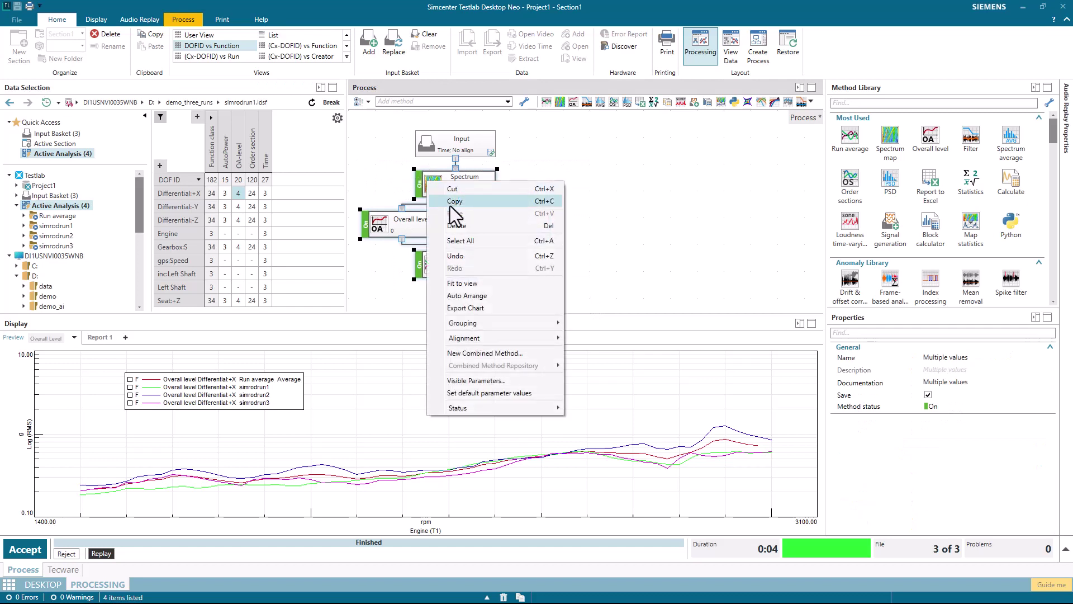
pyautogui.click(467, 225)
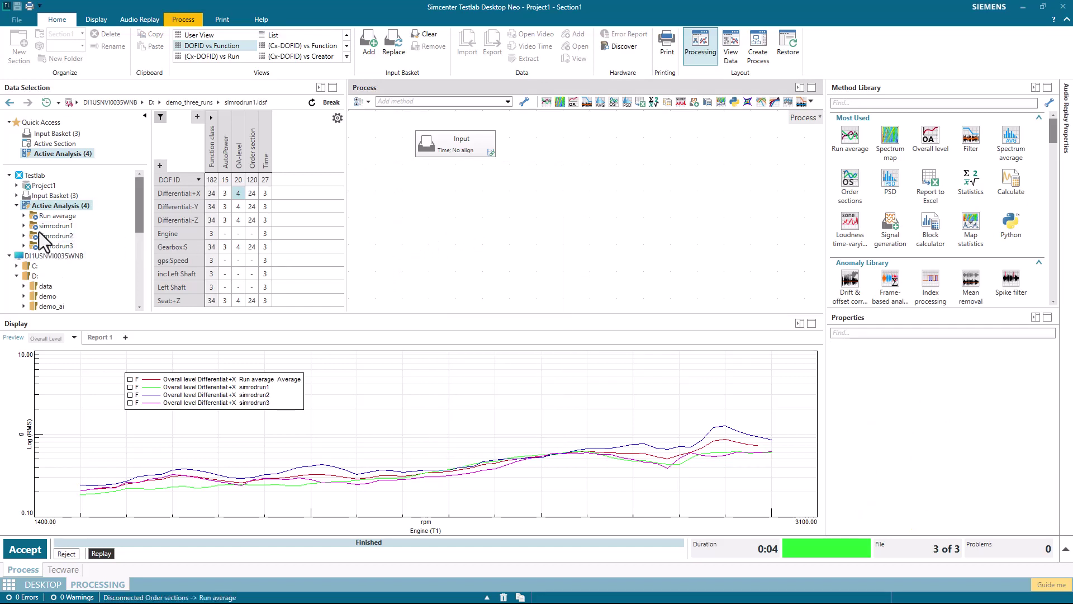
# Step: Reject the previous processing results and select the demo_three_runs folder
pyautogui.click(17, 206)
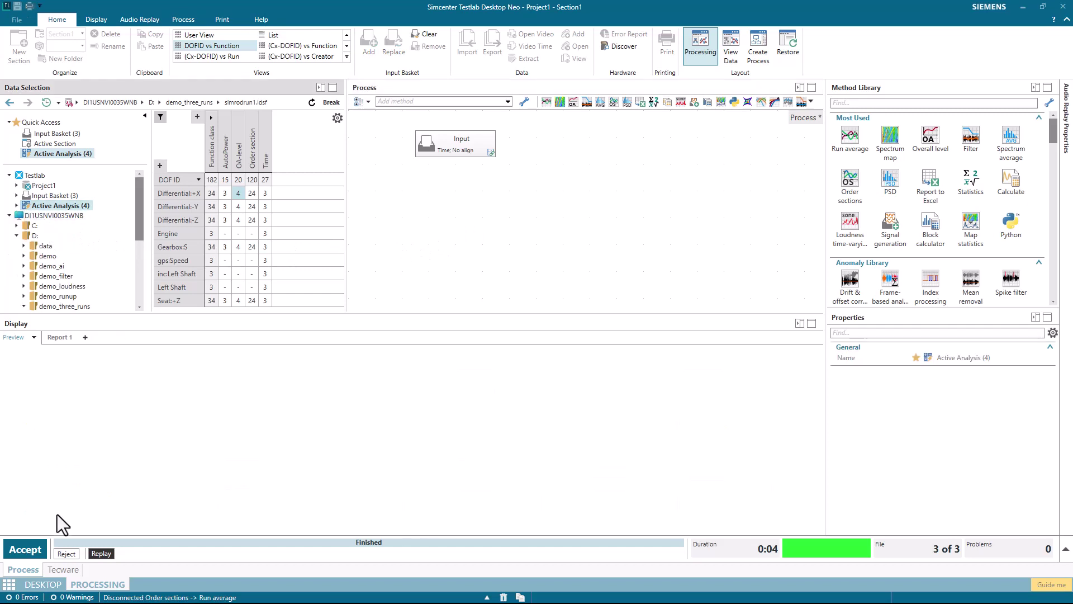
pyautogui.click(66, 553)
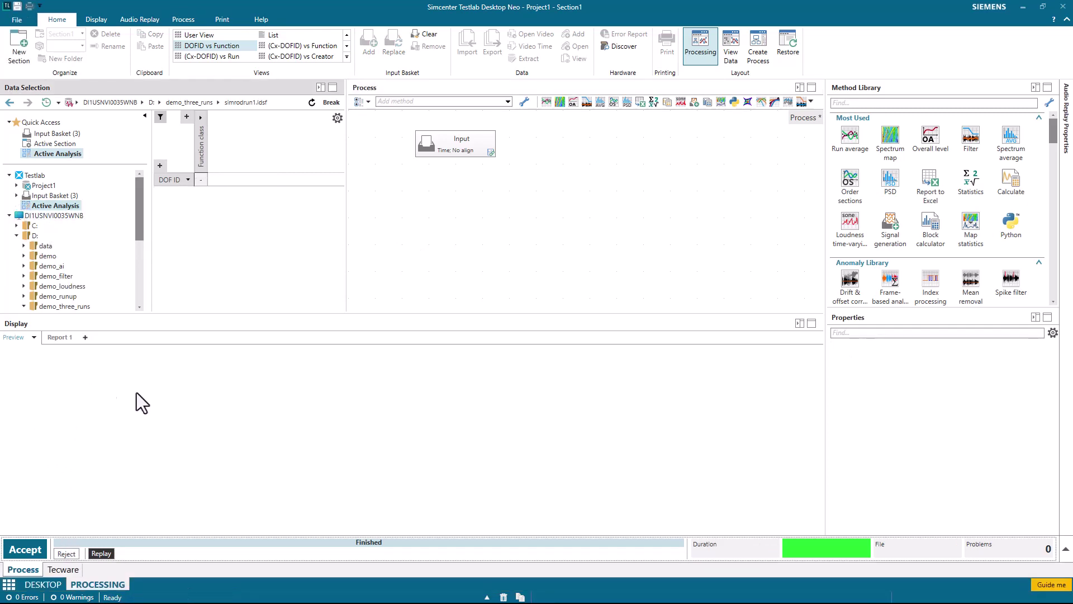
pyautogui.click(65, 307)
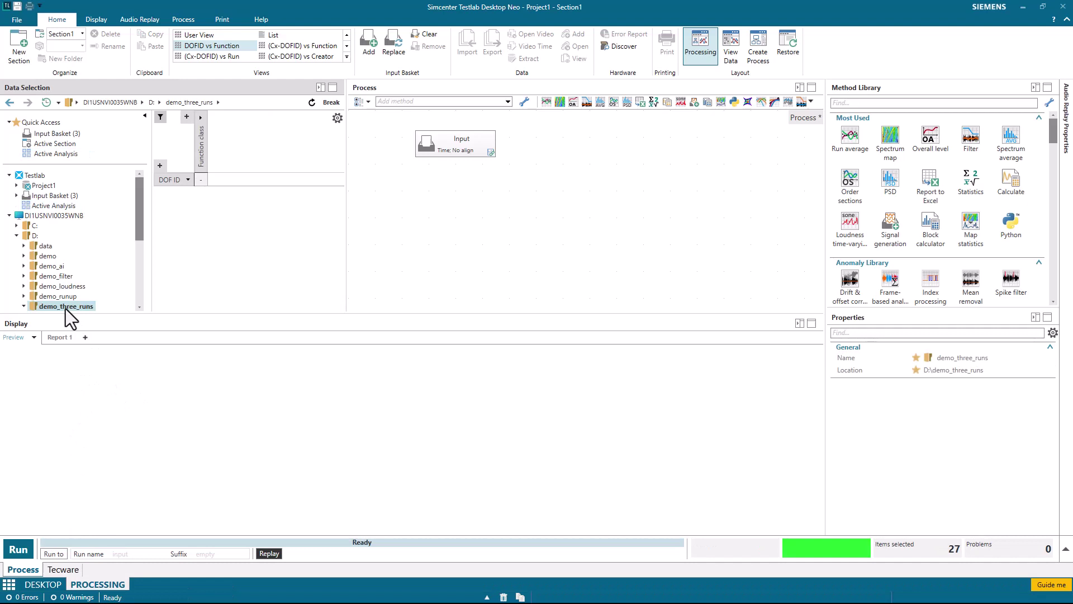
pyautogui.moveTo(135, 233); pyautogui.dragTo(135, 257)
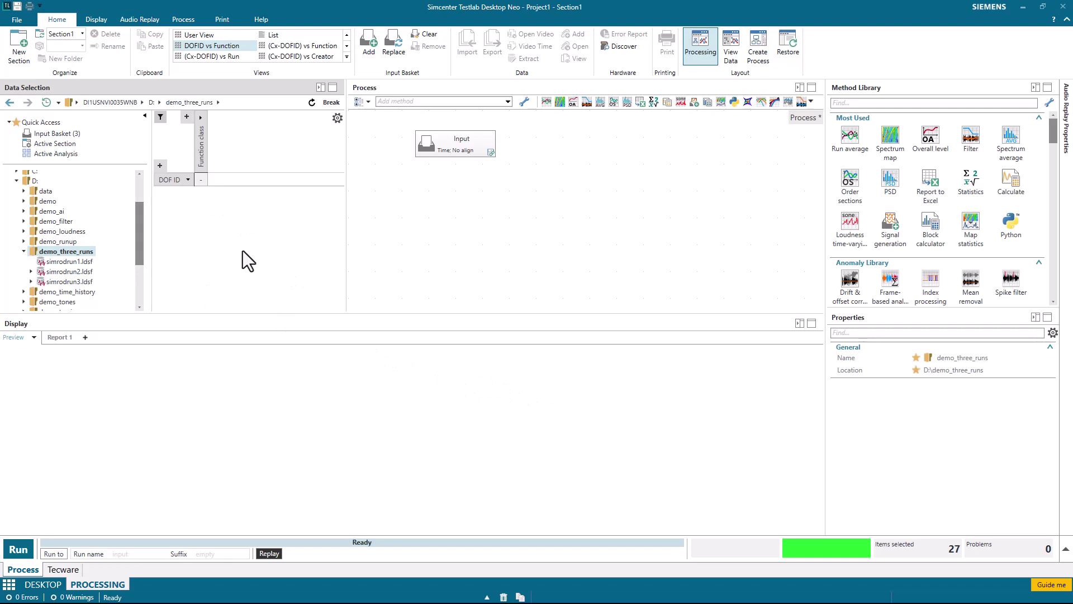
# Step: Unload the Anomaly Library and audio replay add-ins under File > Add-ins, then return to Processing
pyautogui.click(17, 20)
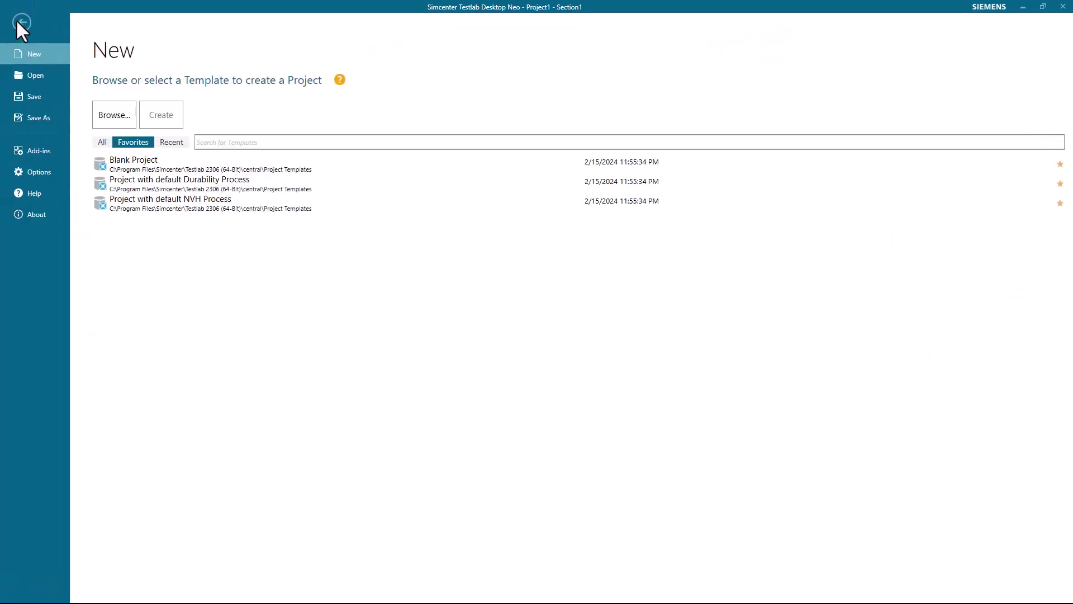
pyautogui.click(38, 156)
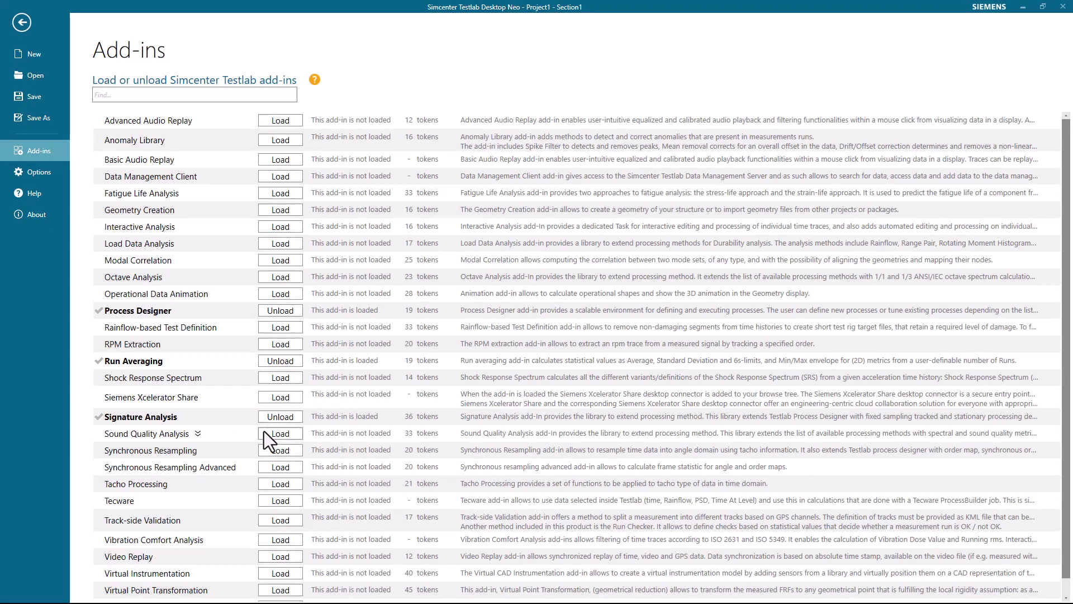
pyautogui.click(23, 22)
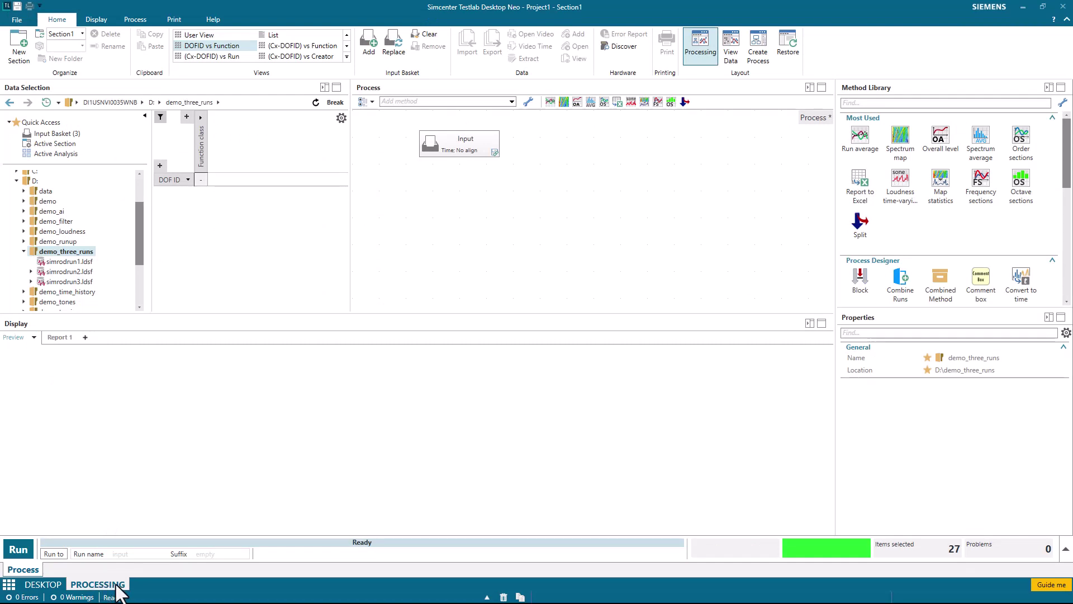
# Step: List demo_three_runs files and preview simrodrun1's T1 Engine and C1 Differential:-Z traces
pyautogui.click(76, 250)
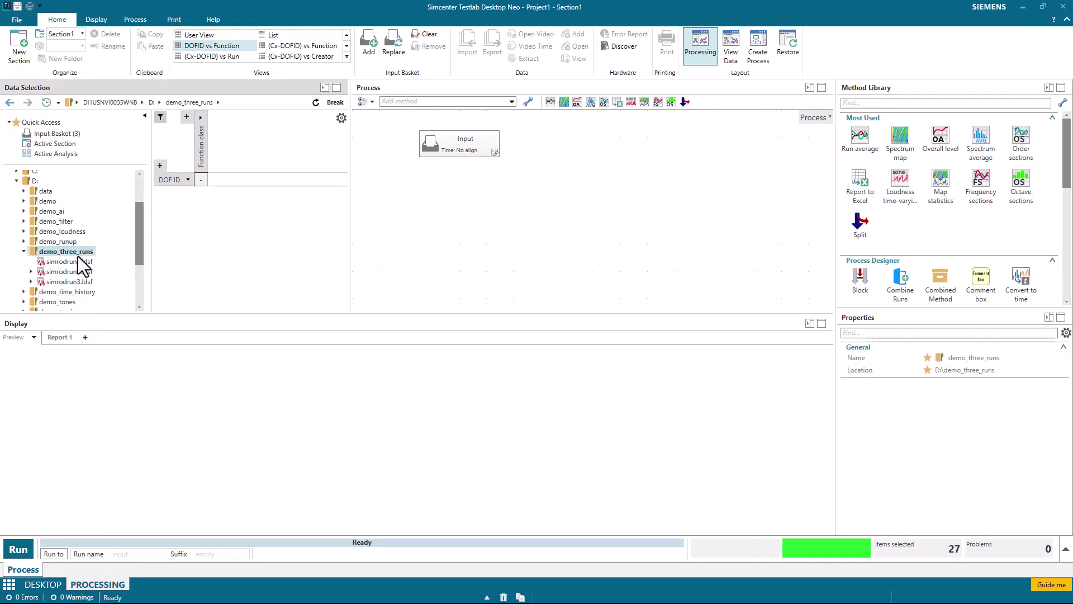
pyautogui.click(282, 36)
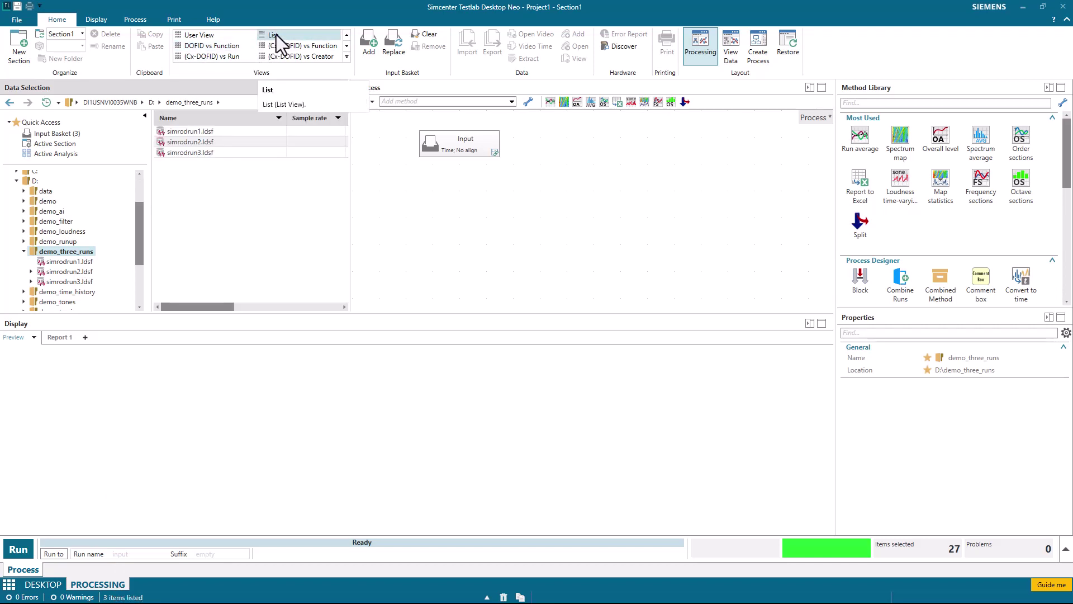
pyautogui.click(219, 130)
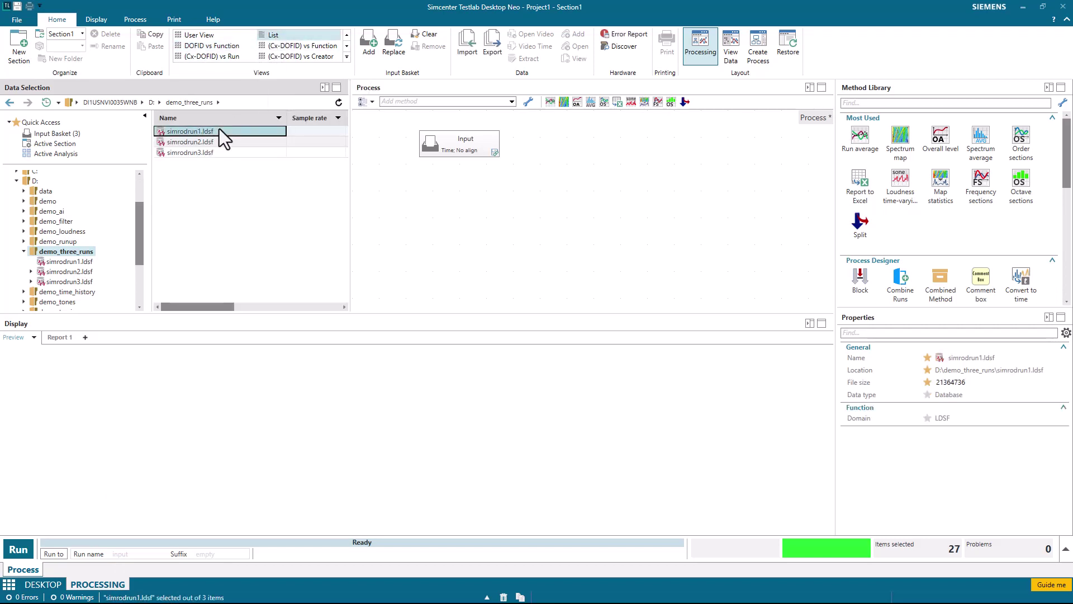
pyautogui.click(73, 262)
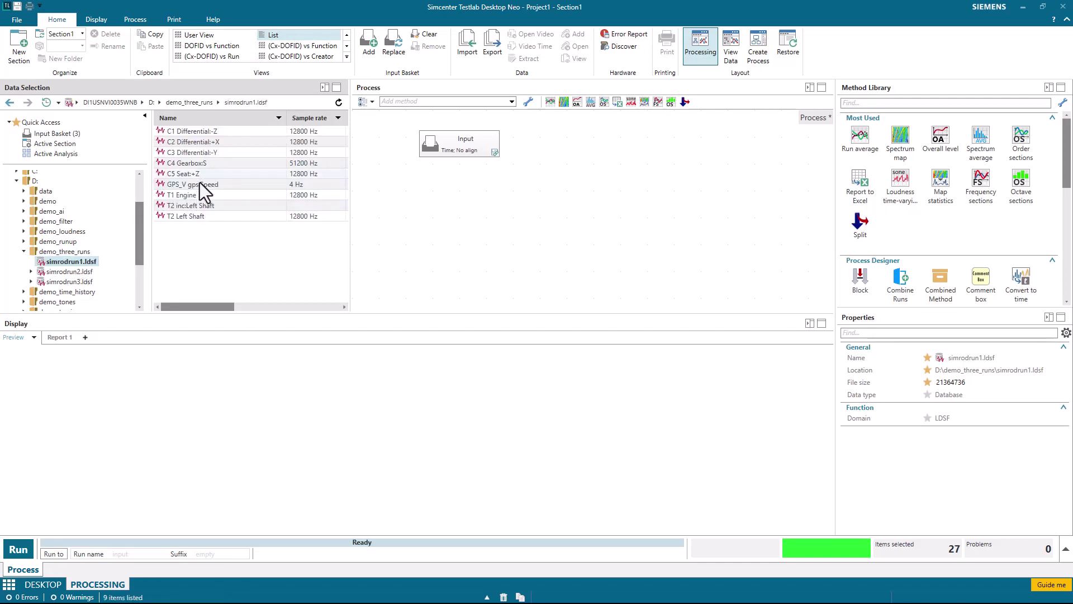
pyautogui.click(201, 198)
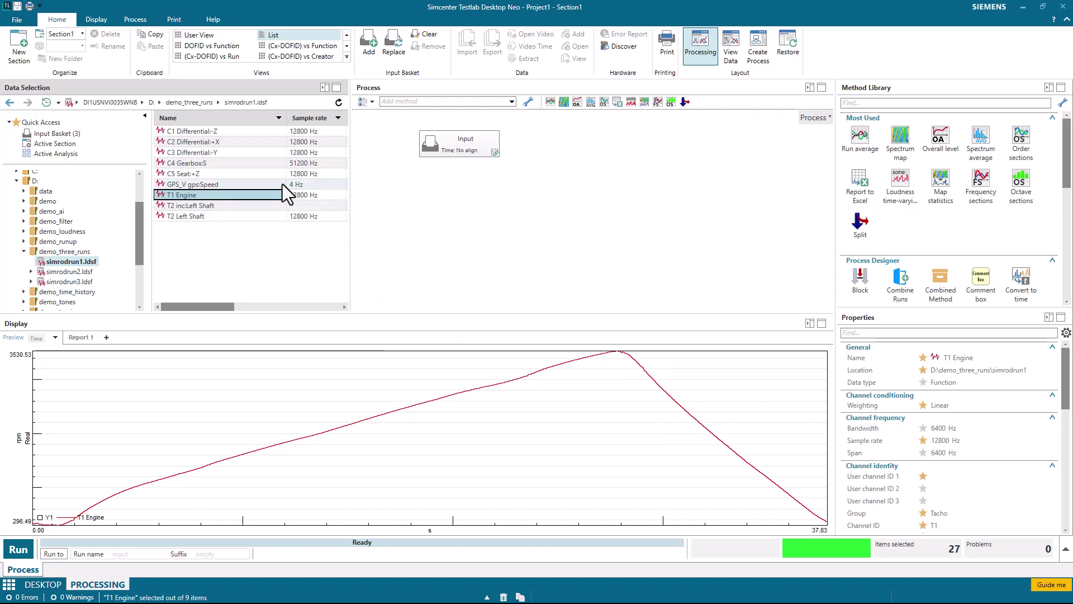
pyautogui.keyDown('ctrl'); pyautogui.click(219, 131); pyautogui.keyUp('ctrl')
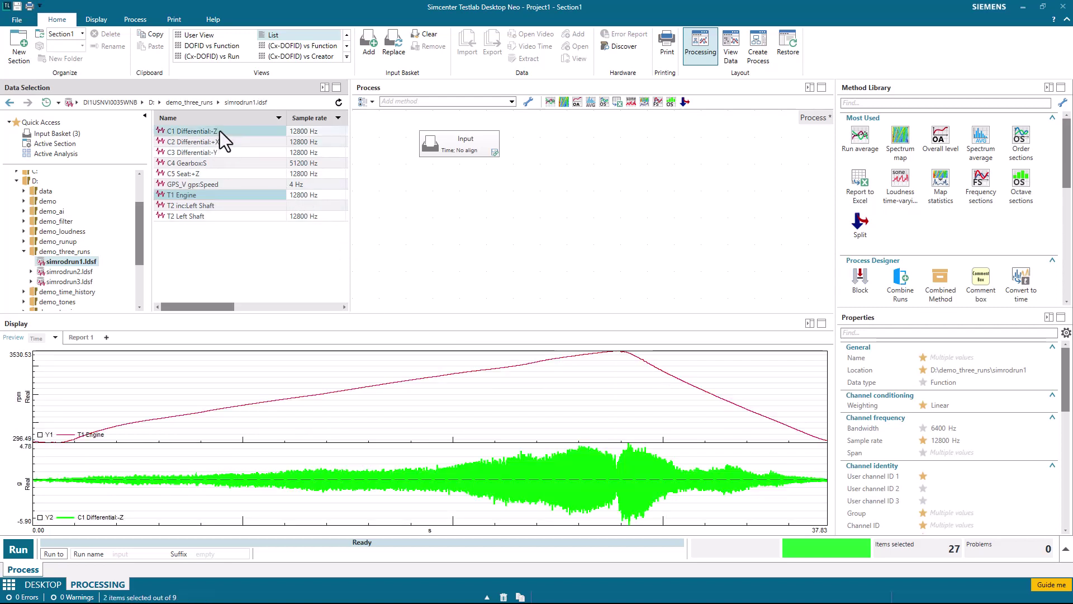
# Step: Replace the Input Basket with all three simrodrun files from demo_three_runs
pyautogui.click(75, 251)
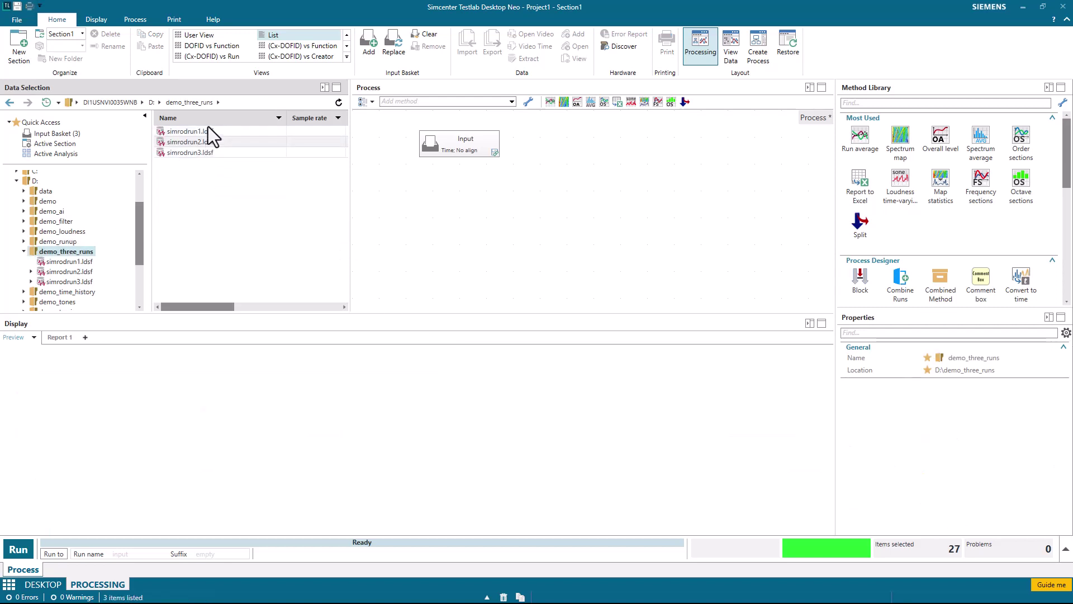
pyautogui.hotkey('ctrl', 'a')
pyautogui.rightClick(213, 142)
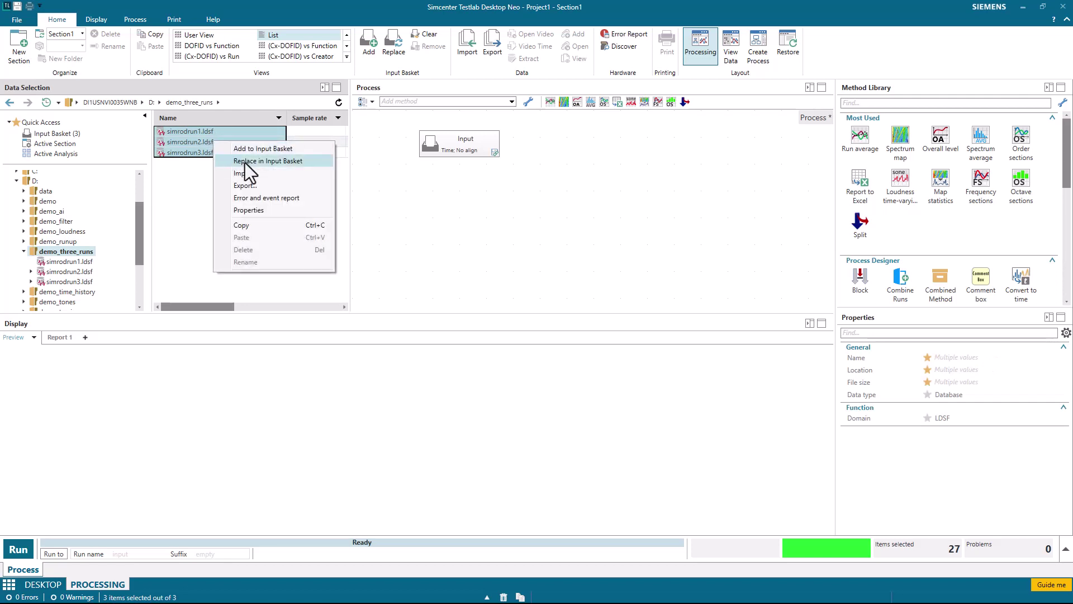
pyautogui.click(309, 162)
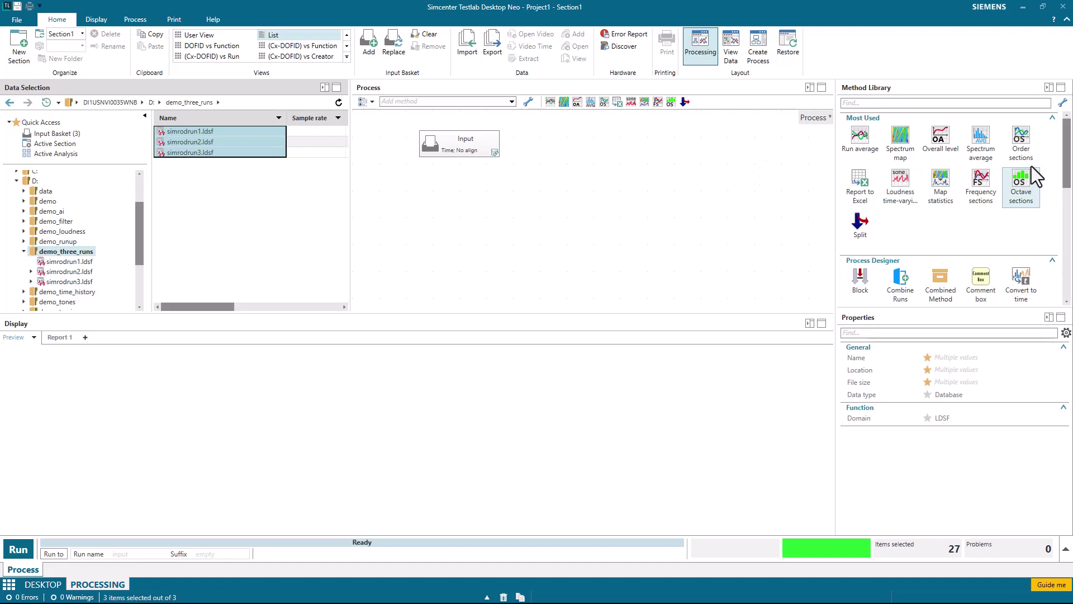
# Step: Add a Spectrum map step from Signature Analysis below the Input block
pyautogui.moveTo(1065, 151); pyautogui.dragTo(1061, 261)
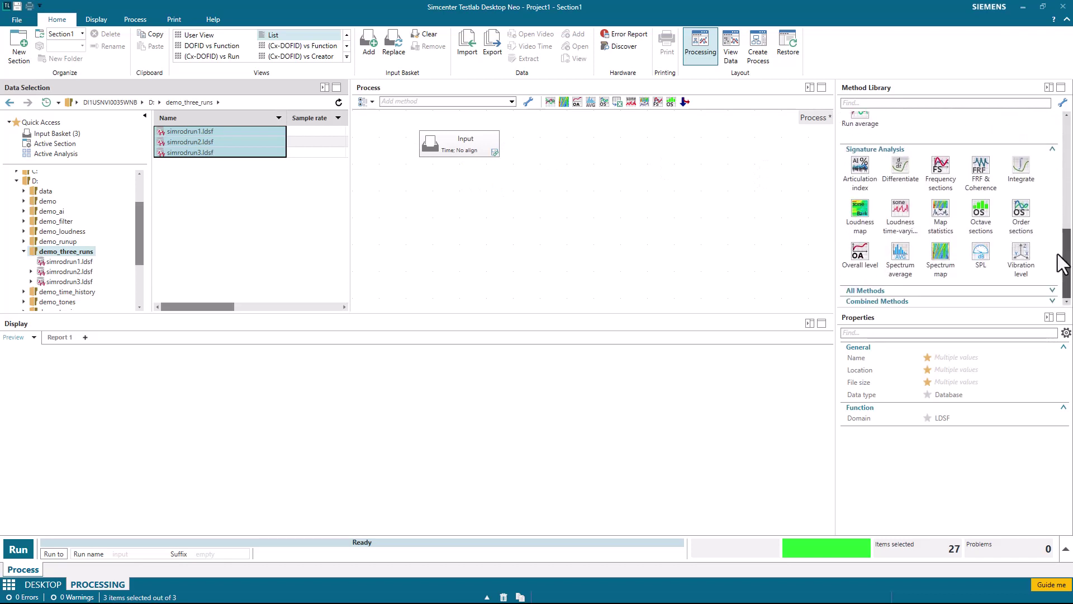
pyautogui.moveTo(942, 262); pyautogui.dragTo(460, 187)
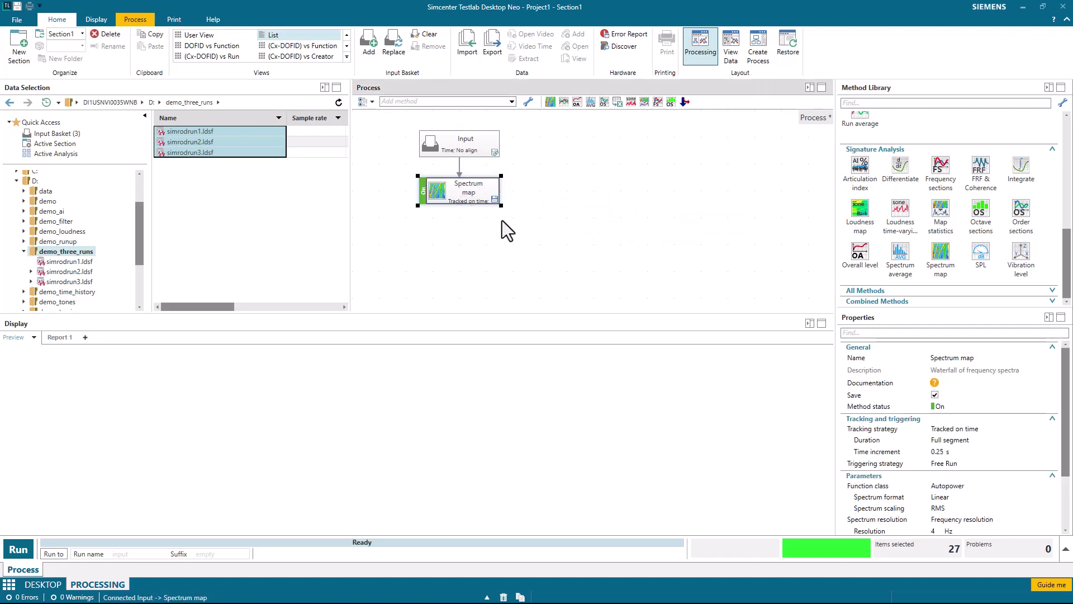
pyautogui.moveTo(475, 216)
# Step: Track the Spectrum map on the Engine rpm channel
pyautogui.click(953, 429)
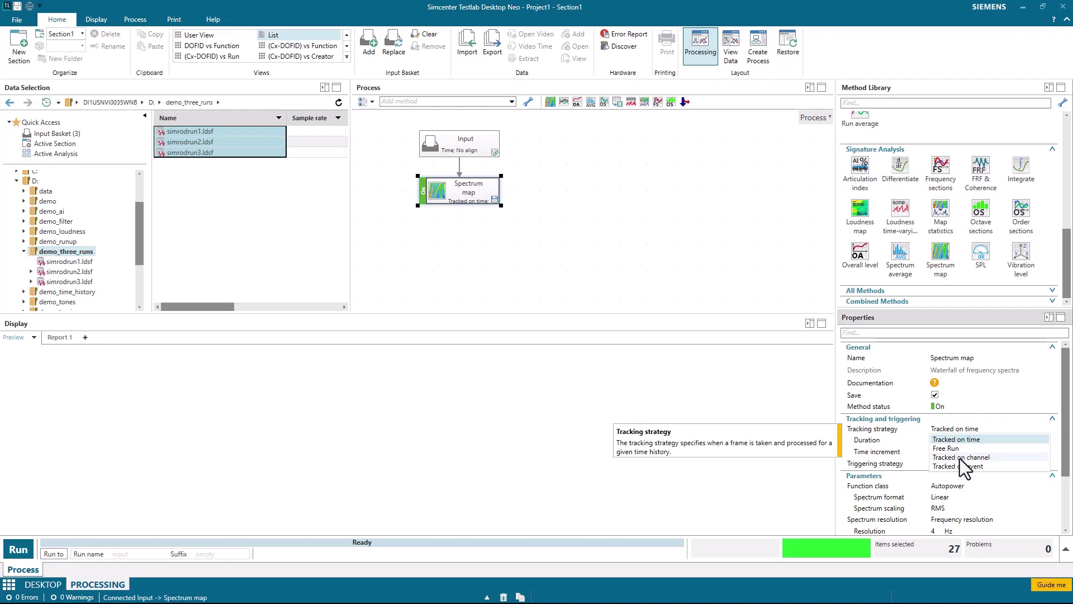
pyautogui.click(960, 457)
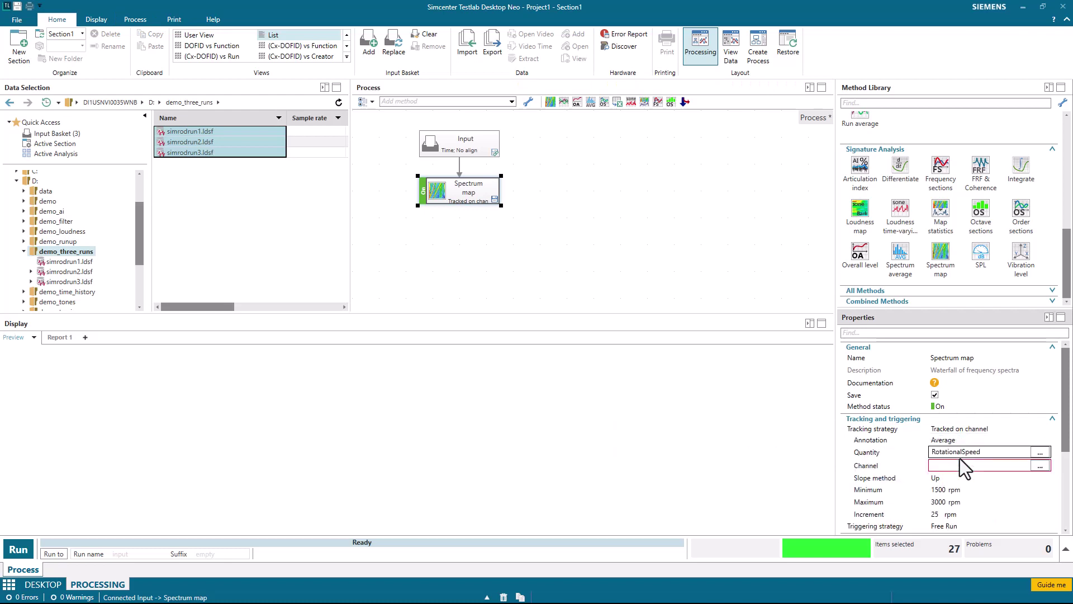
pyautogui.click(1039, 465)
pyautogui.click(468, 286)
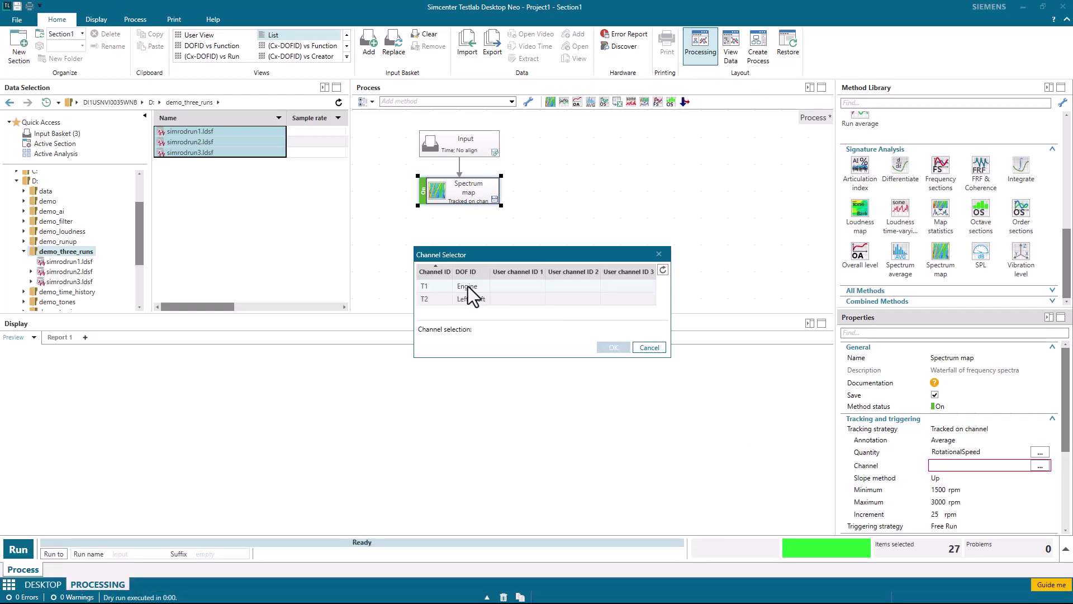
pyautogui.click(612, 347)
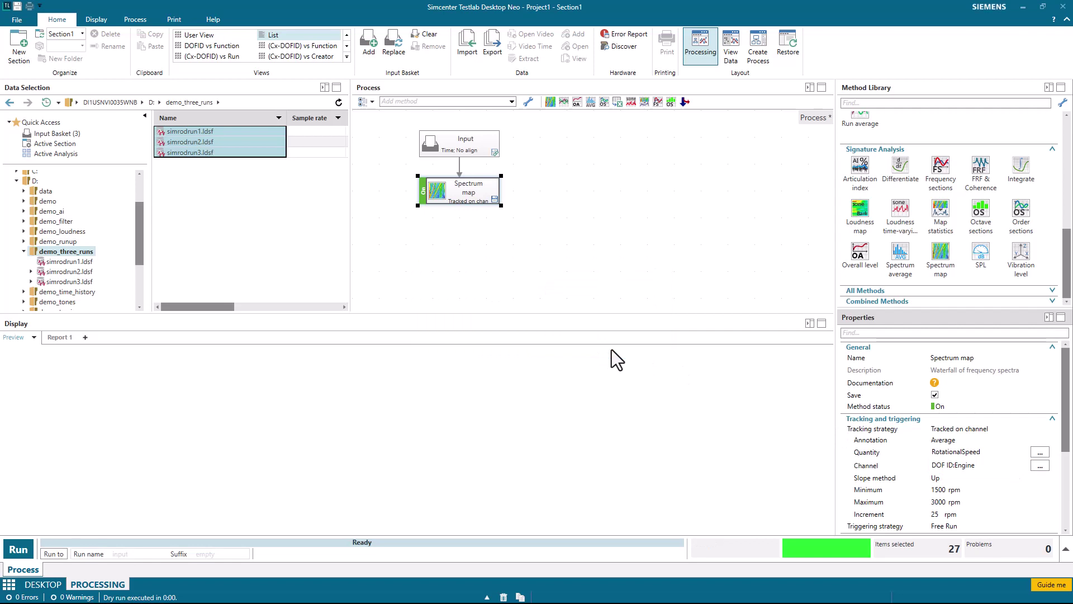
# Step: Set the tracking range to 300–3500 rpm with a 10 rpm increment
pyautogui.click(942, 490)
pyautogui.doubleClick(942, 490)
pyautogui.write('300')
pyautogui.doubleClick(937, 501)
pyautogui.write('3500')
pyautogui.click(929, 513)
pyautogui.doubleClick(932, 513)
pyautogui.write('10')
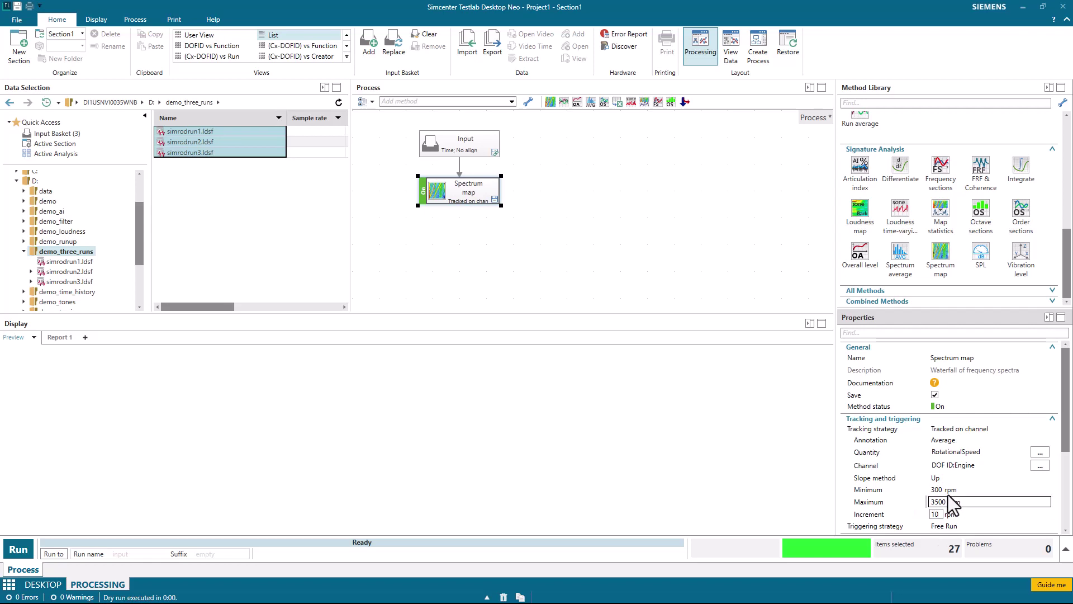
# Step: Set the Spectrum map slope method to Imm. Up
pyautogui.click(944, 475)
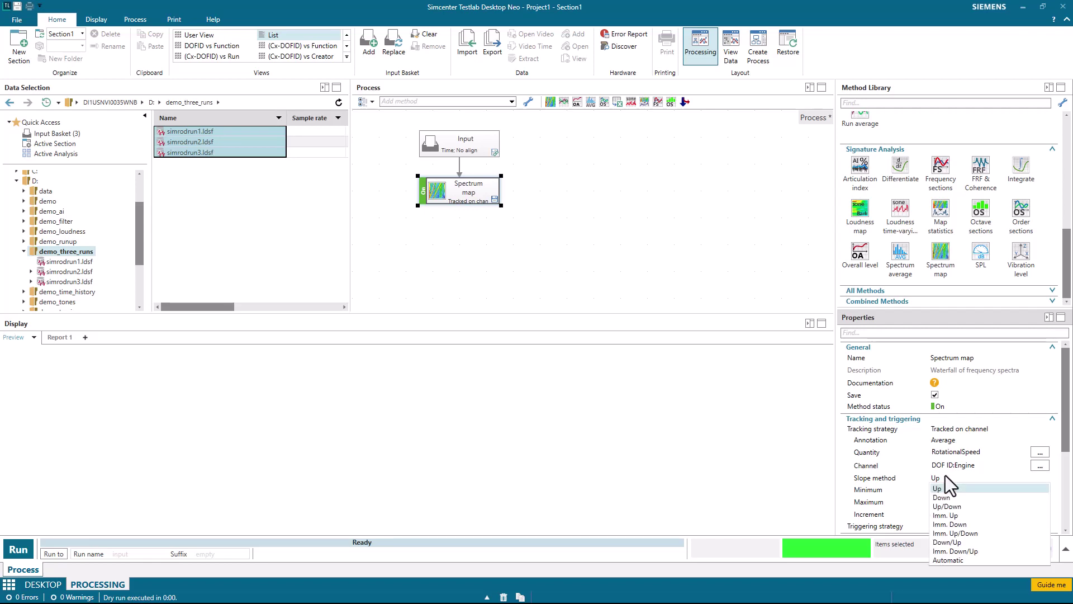
pyautogui.click(955, 515)
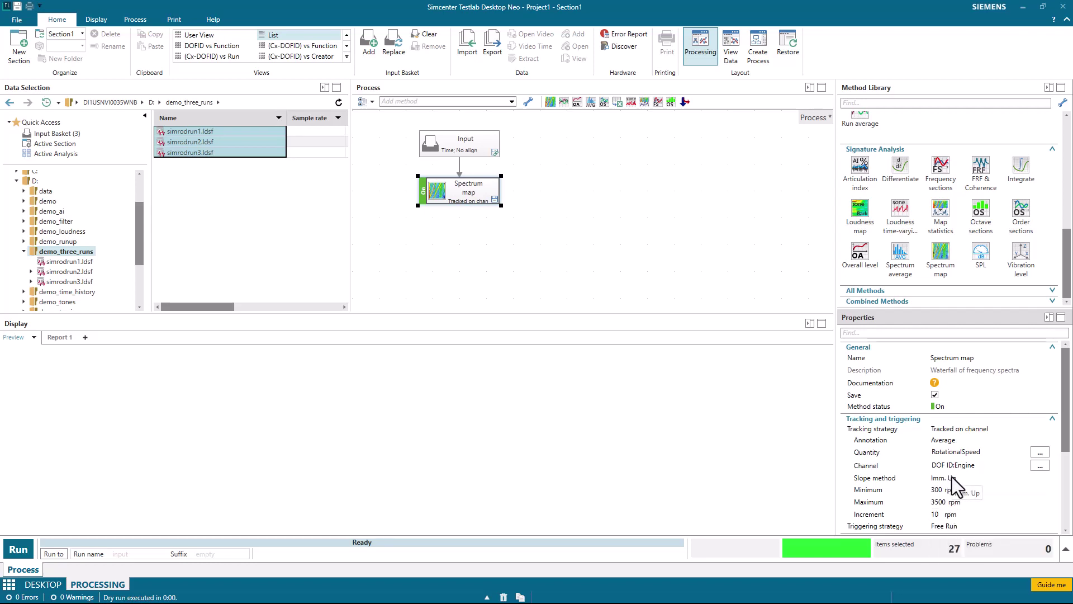
pyautogui.click(938, 489)
pyautogui.click(968, 480)
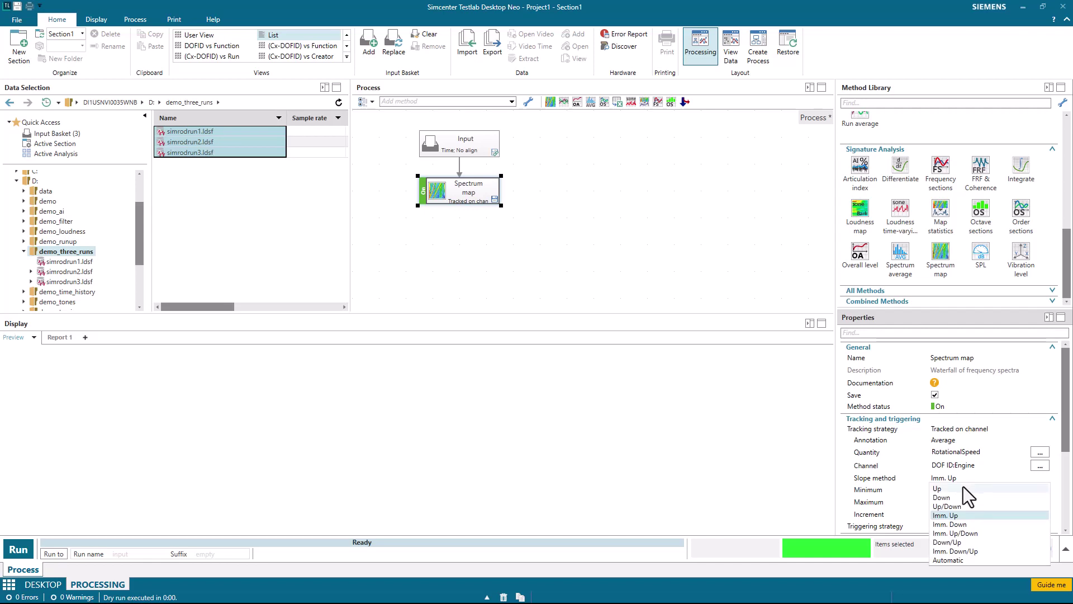
pyautogui.click(964, 481)
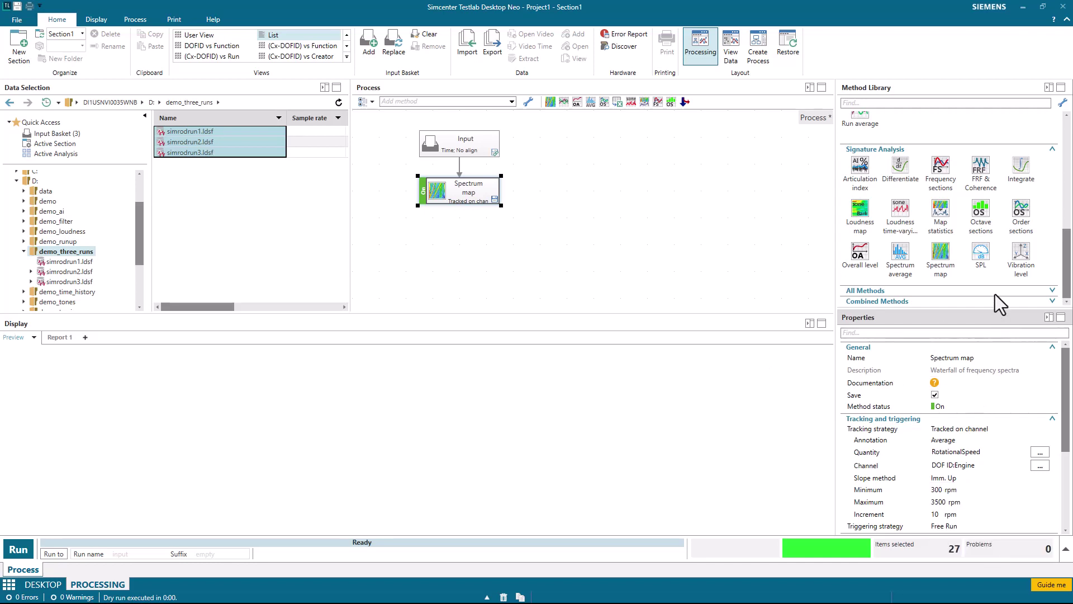
# Step: Add Overall level and Order sections steps, both fed by the Spectrum map output
pyautogui.moveTo(1021, 210); pyautogui.dragTo(625, 231)
pyautogui.moveTo(859, 254); pyautogui.dragTo(370, 228)
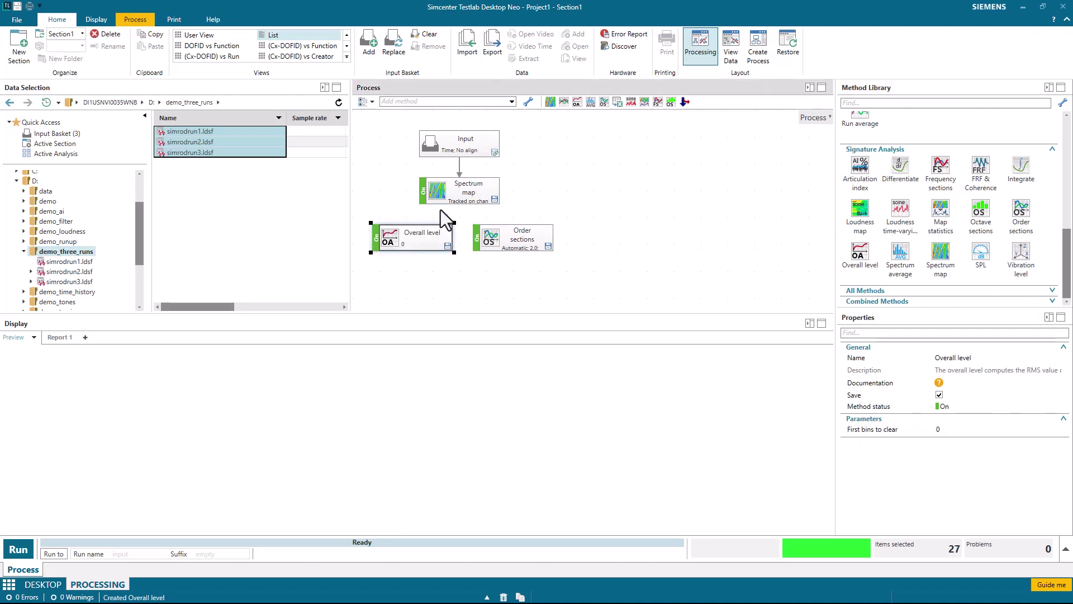
pyautogui.moveTo(454, 204); pyautogui.dragTo(456, 233)
pyautogui.rightClick(545, 241)
pyautogui.click(539, 254)
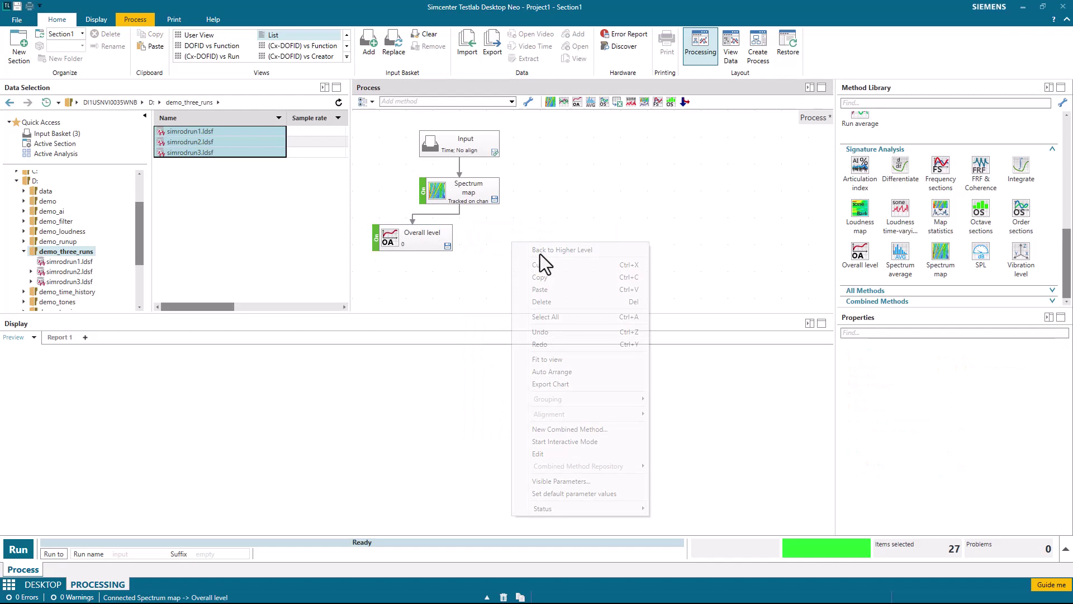
pyautogui.moveTo(1025, 212); pyautogui.dragTo(479, 199)
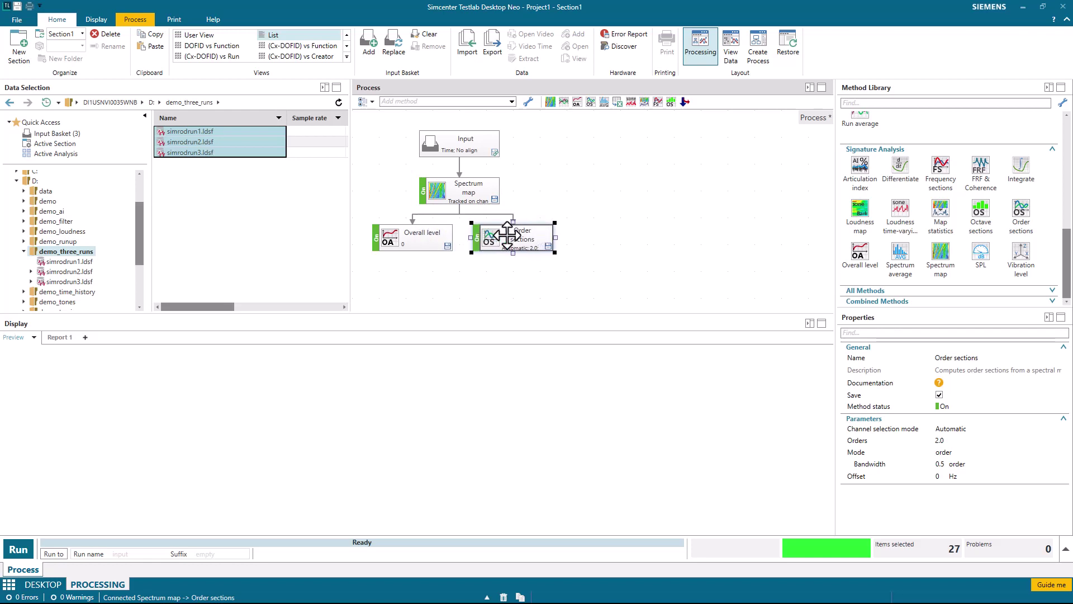
# Step: Reposition the two section steps and Auto Arrange the process diagram
pyautogui.moveTo(533, 235); pyautogui.dragTo(551, 285)
pyautogui.moveTo(413, 238); pyautogui.dragTo(394, 223)
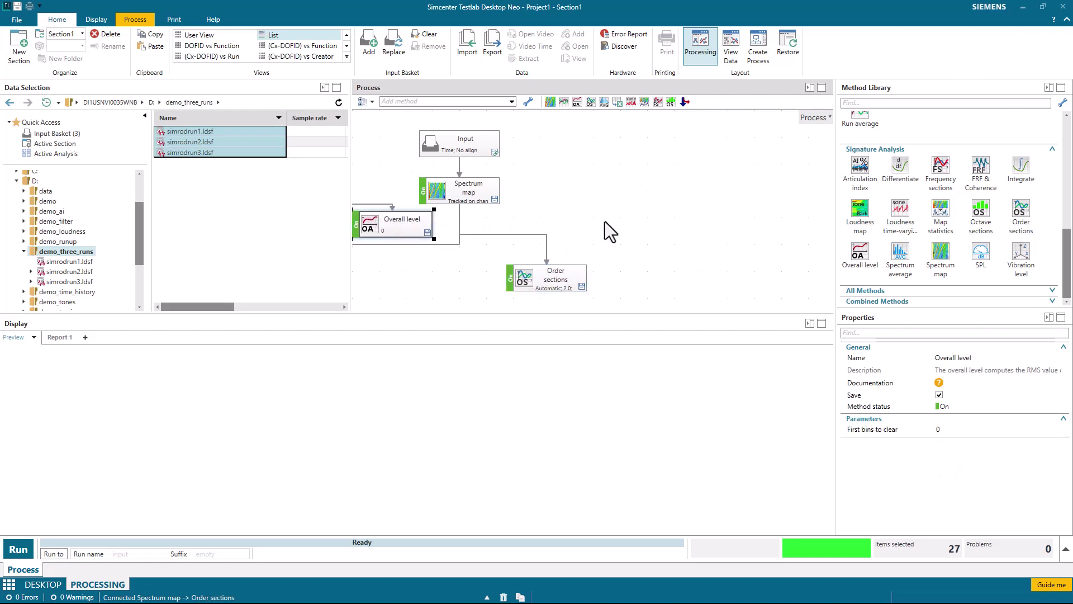
pyautogui.rightClick(564, 141)
pyautogui.click(611, 254)
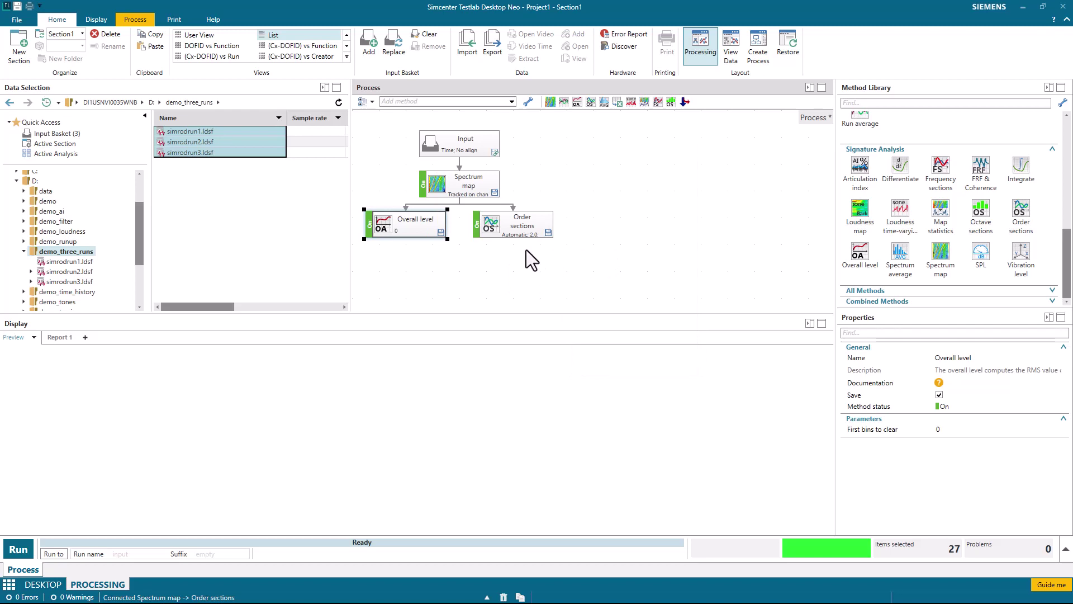
# Step: Set Order sections orders to 1;2;3;4;5;6, keeping Automatic channel selection mode
pyautogui.click(526, 224)
pyautogui.click(919, 441)
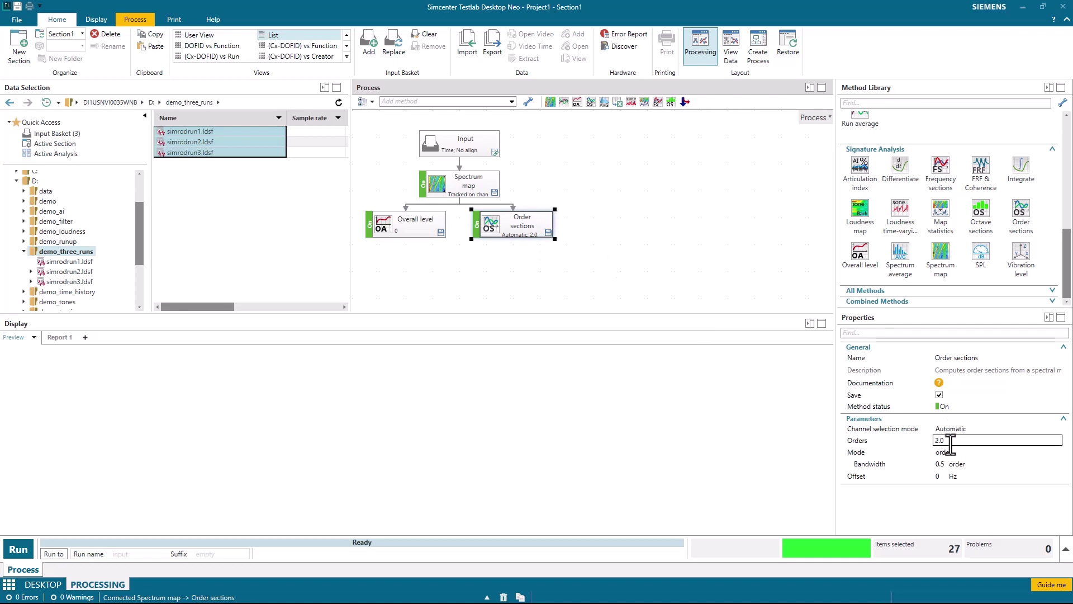
pyautogui.write('1;')
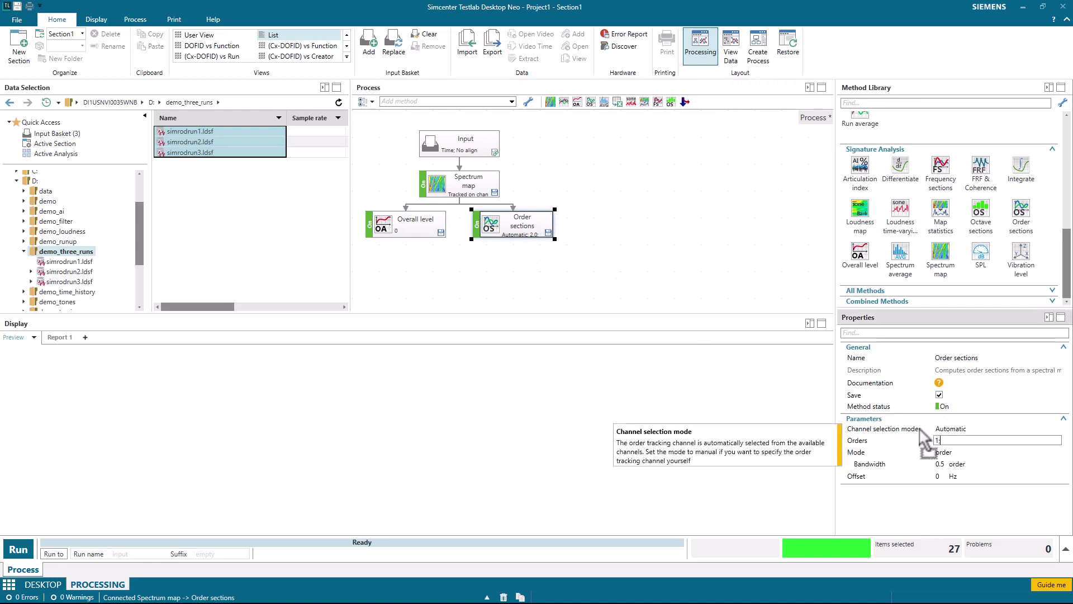
pyautogui.write('2;3;4;5;6')
pyautogui.press('Tab')
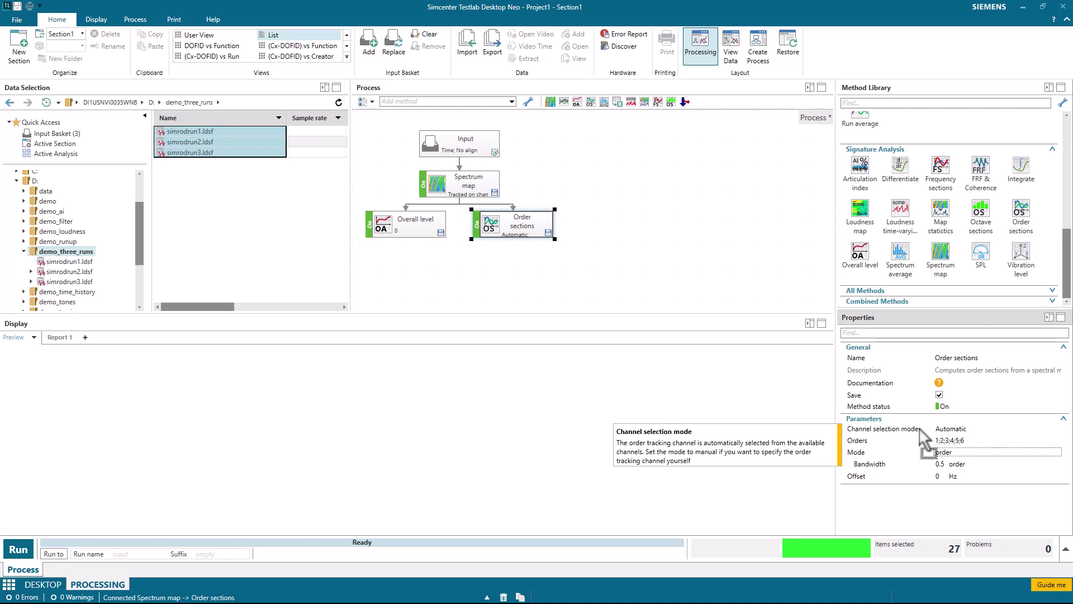
pyautogui.click(953, 429)
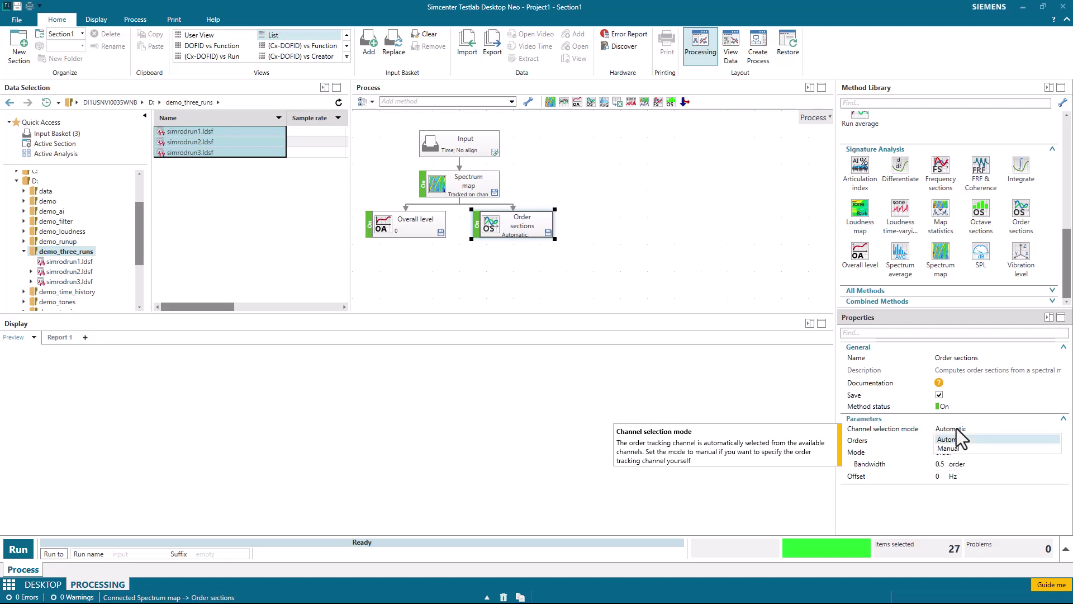
pyautogui.click(950, 438)
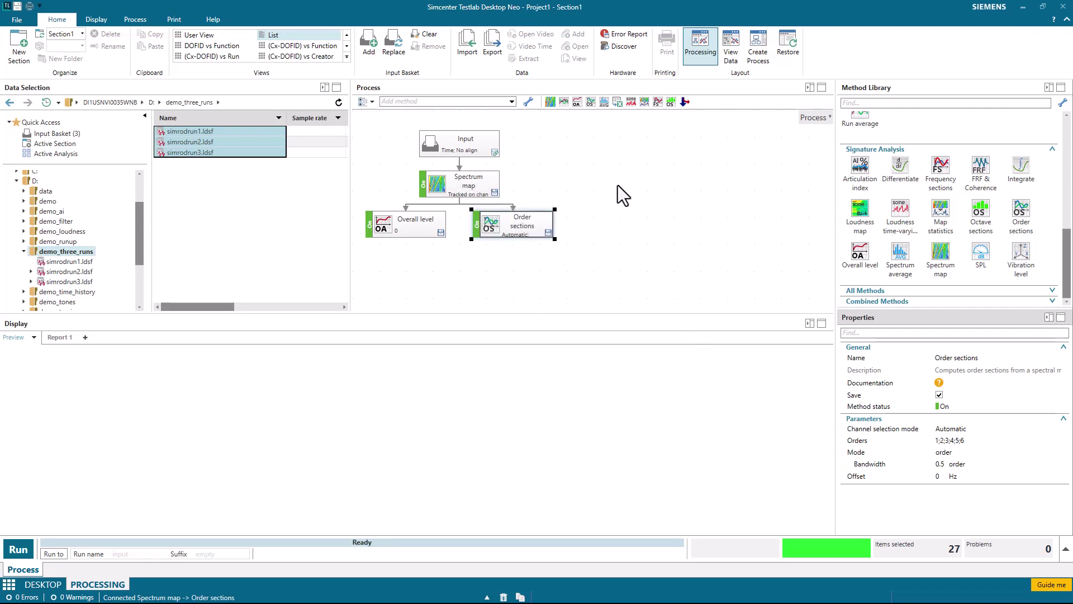
pyautogui.click(528, 222)
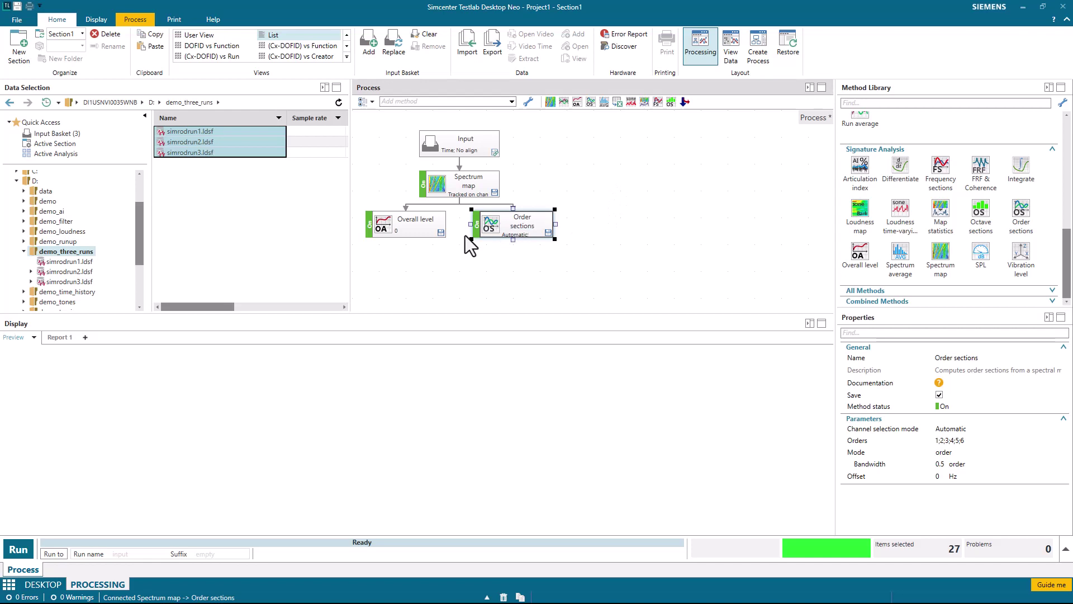
pyautogui.click(420, 227)
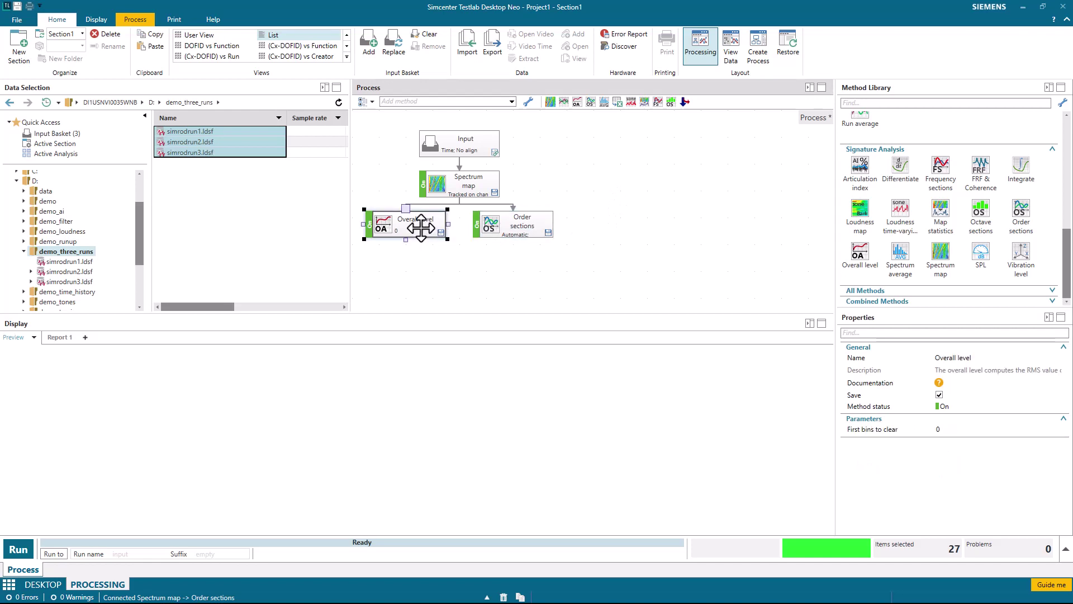
# Step: Add a Run average step from Run Averaging below Overall level and Order sections
pyautogui.click(371, 245)
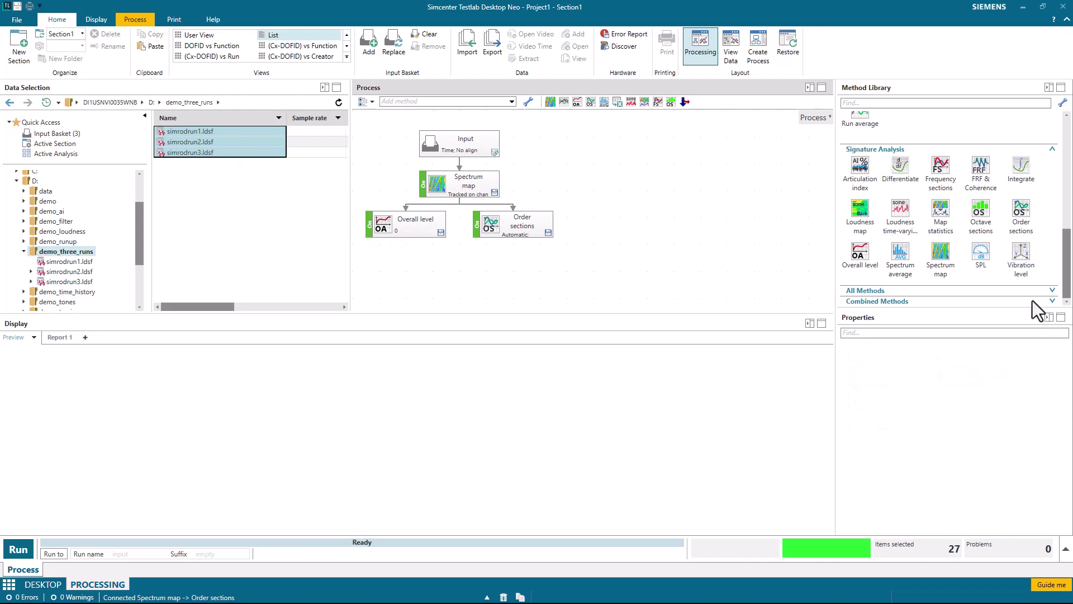
pyautogui.moveTo(1068, 272); pyautogui.dragTo(1069, 246)
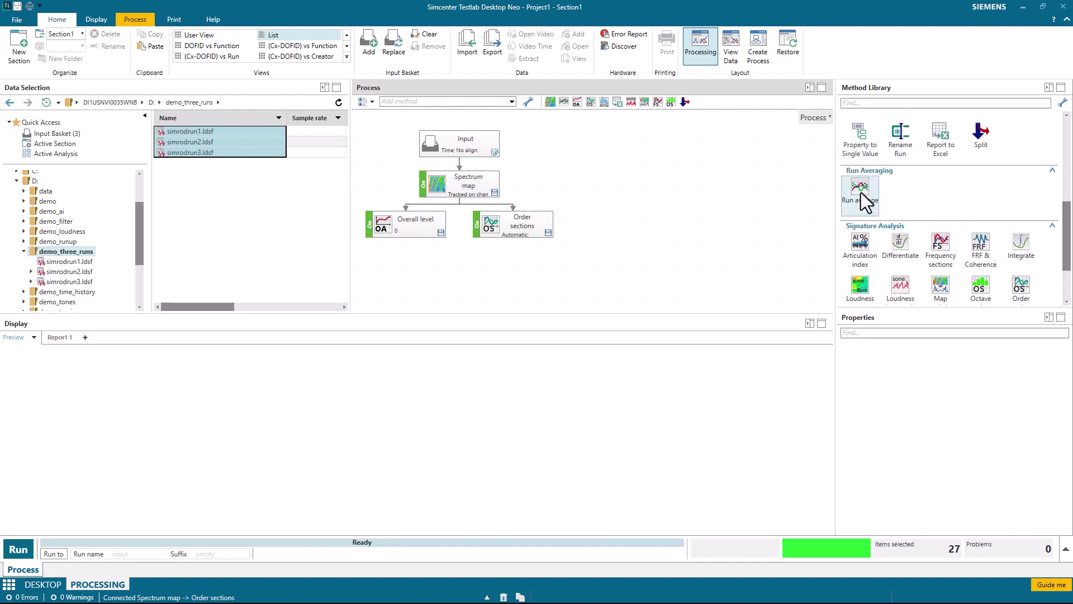
pyautogui.moveTo(861, 192); pyautogui.dragTo(459, 258)
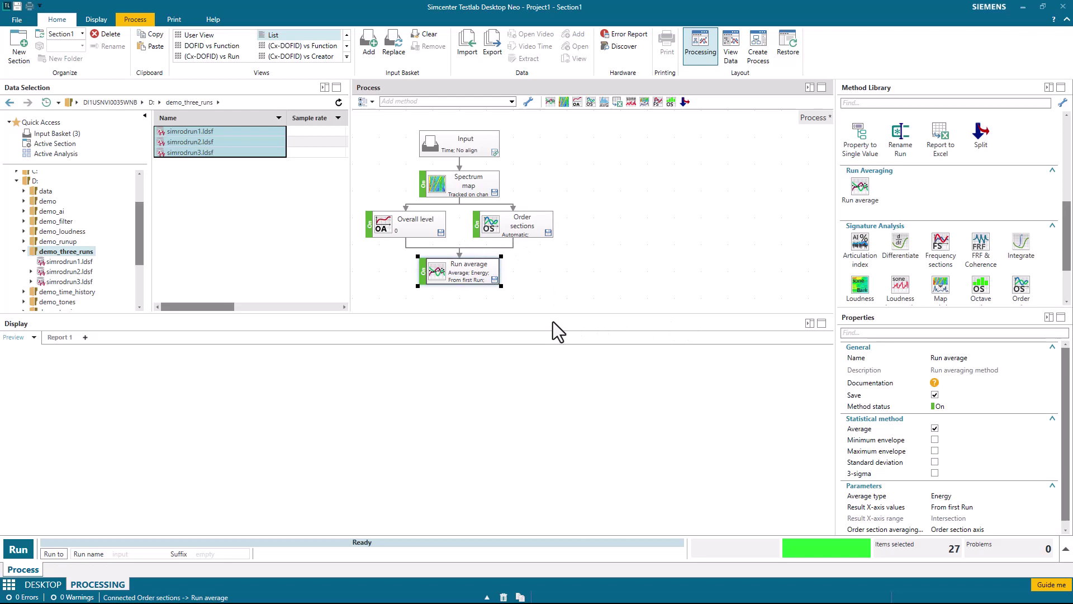
# Step: Add minimum and maximum envelopes to the run average, keeping Energy averaging and first-run x-axis values
pyautogui.click(935, 440)
pyautogui.click(935, 451)
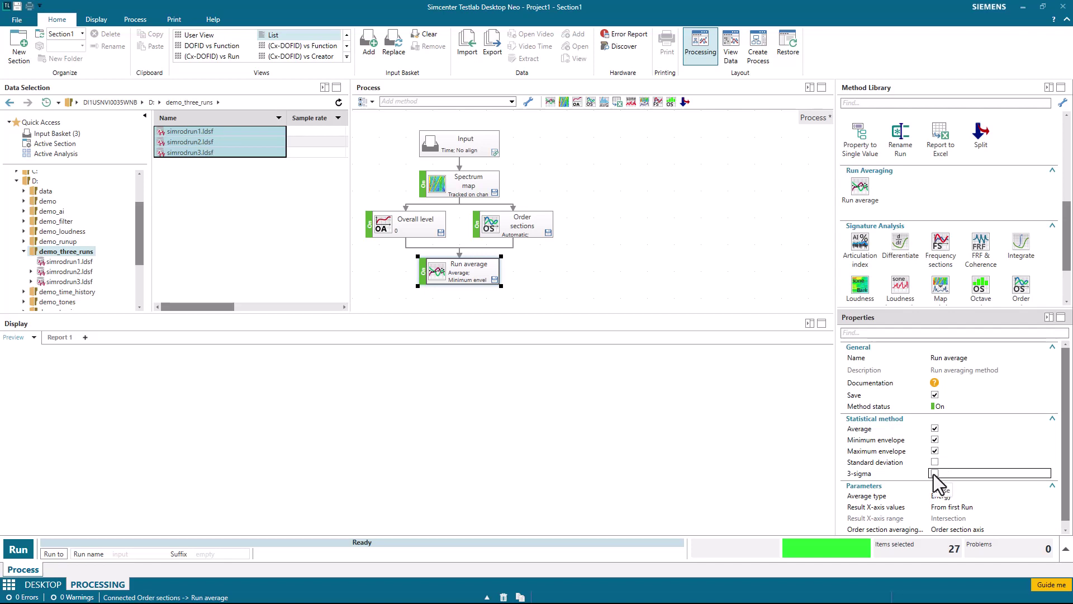
pyautogui.scroll(-1, 980, 508)
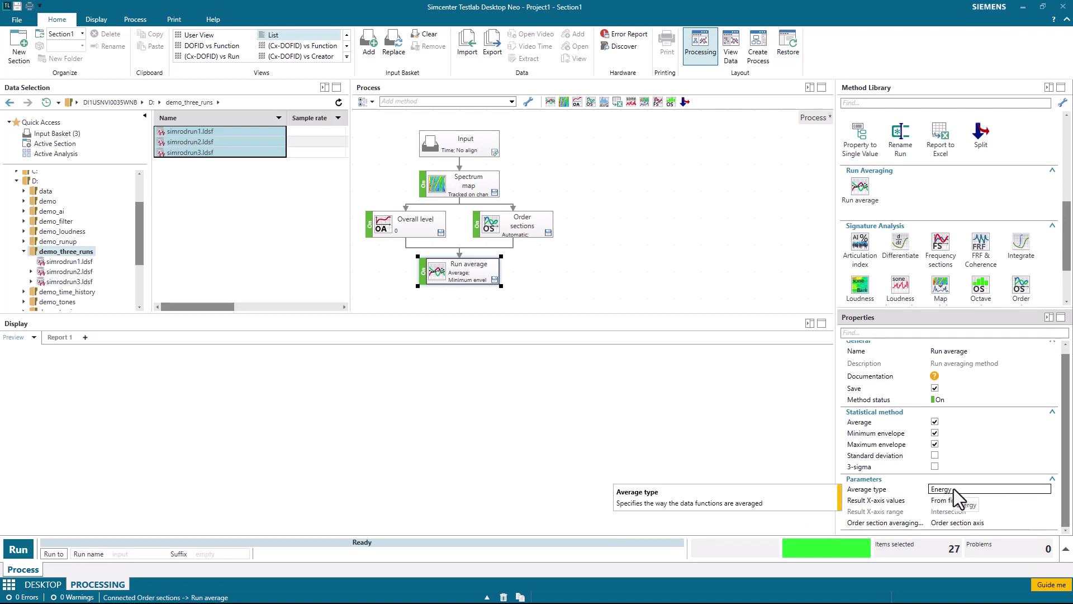
pyautogui.click(954, 488)
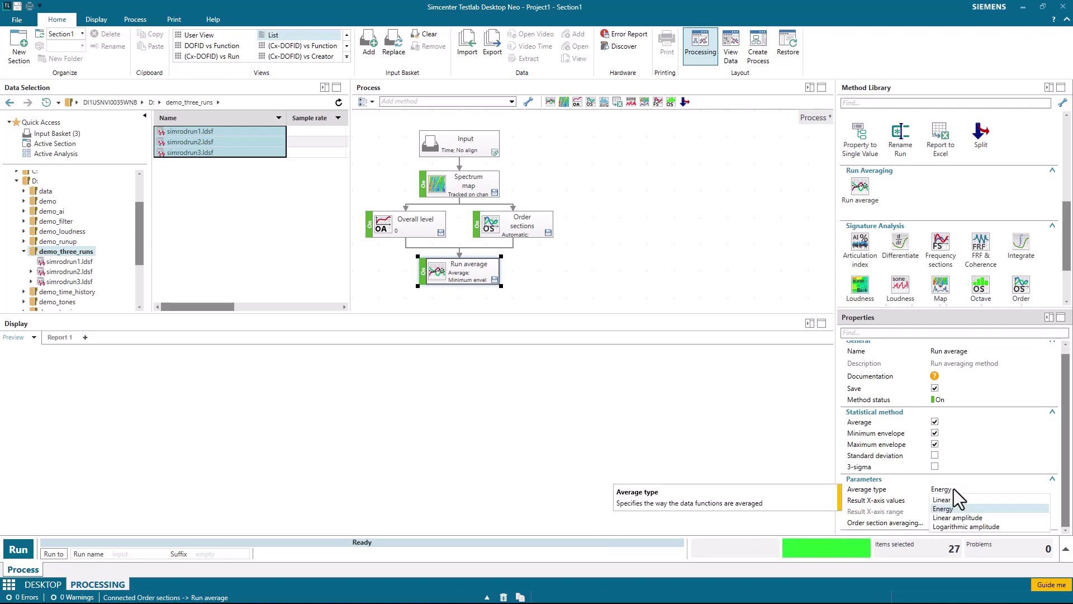
pyautogui.click(954, 488)
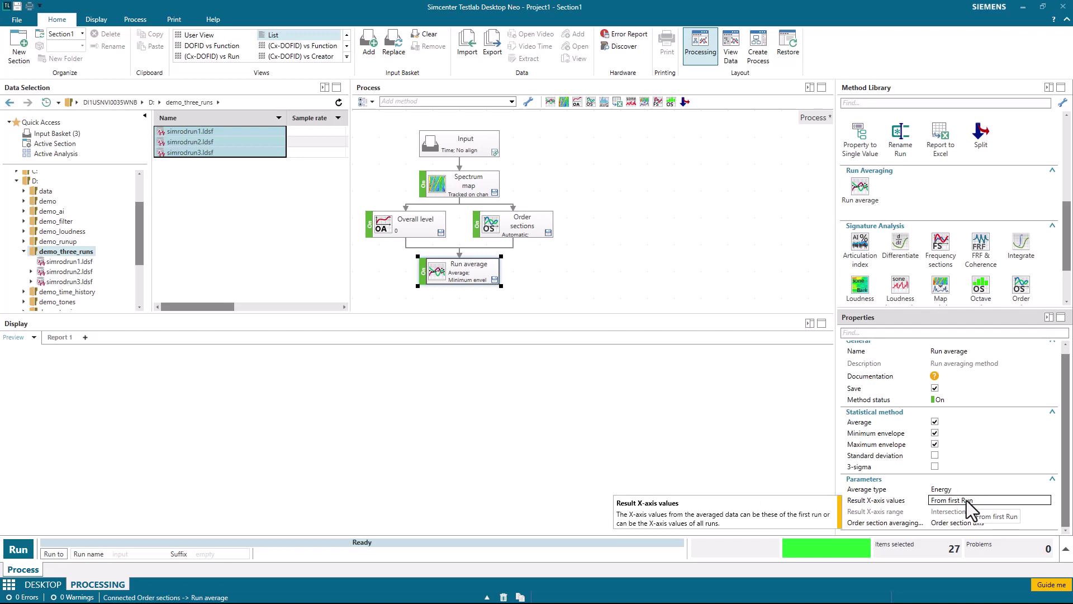
pyautogui.click(971, 503)
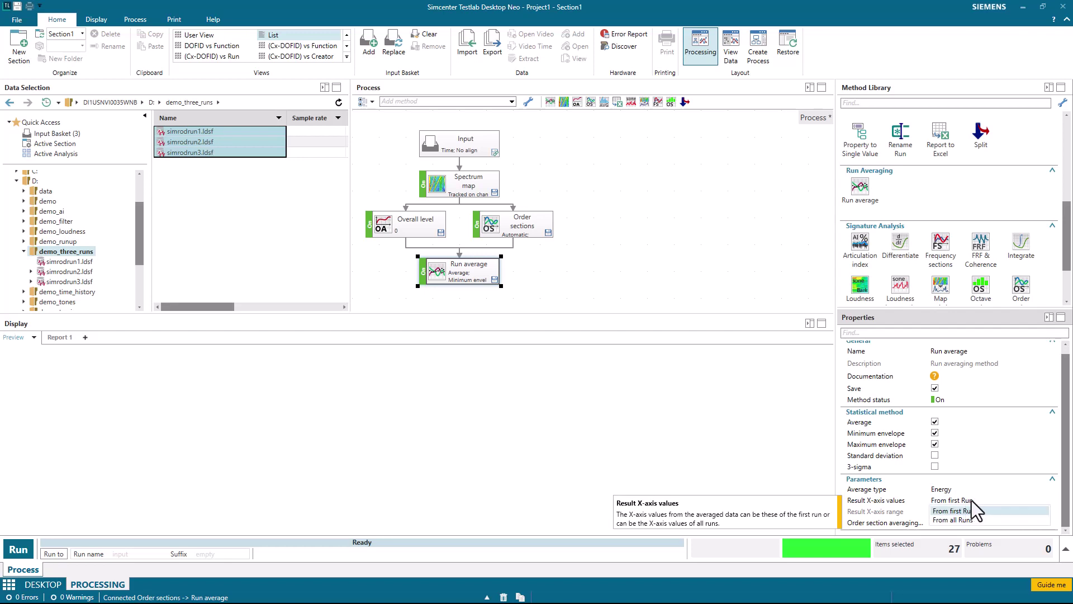
pyautogui.click(971, 501)
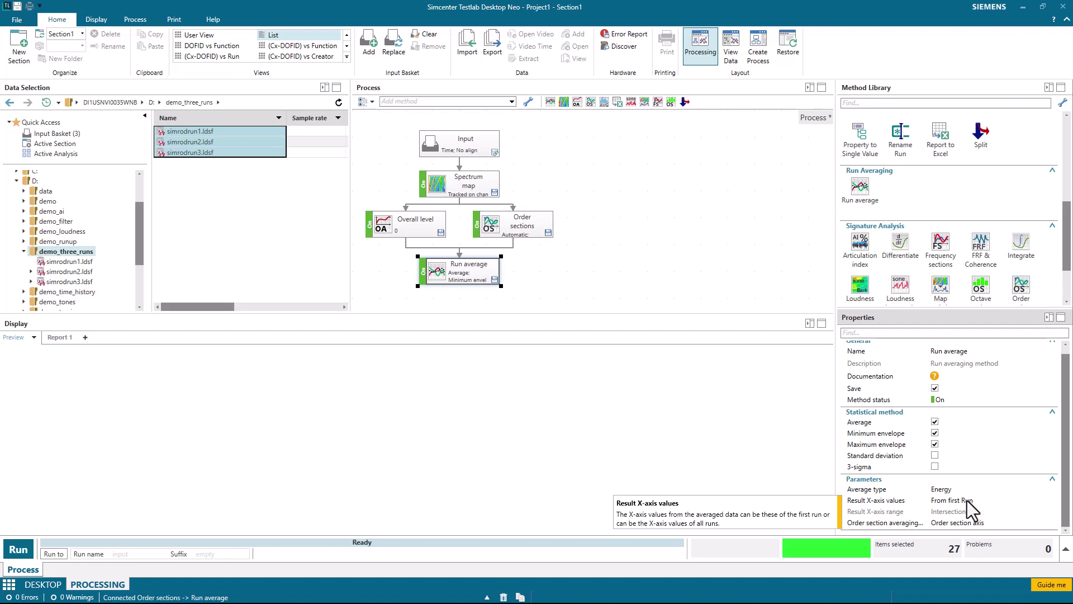
pyautogui.moveTo(1041, 553)
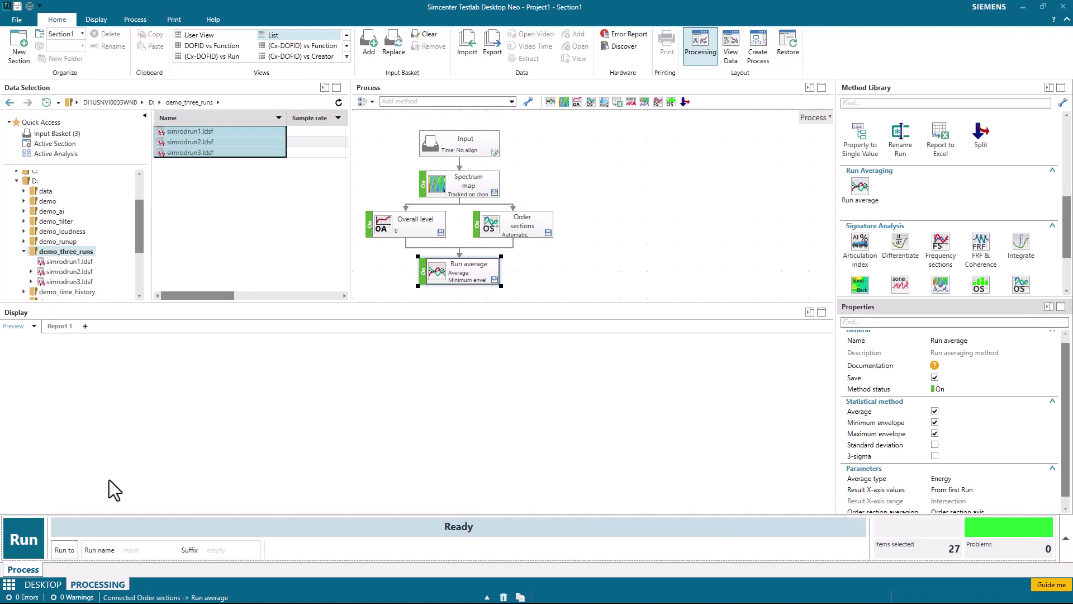
# Step: Process the three runs through the chain and check that result acceptance is Manual
pyautogui.click(24, 540)
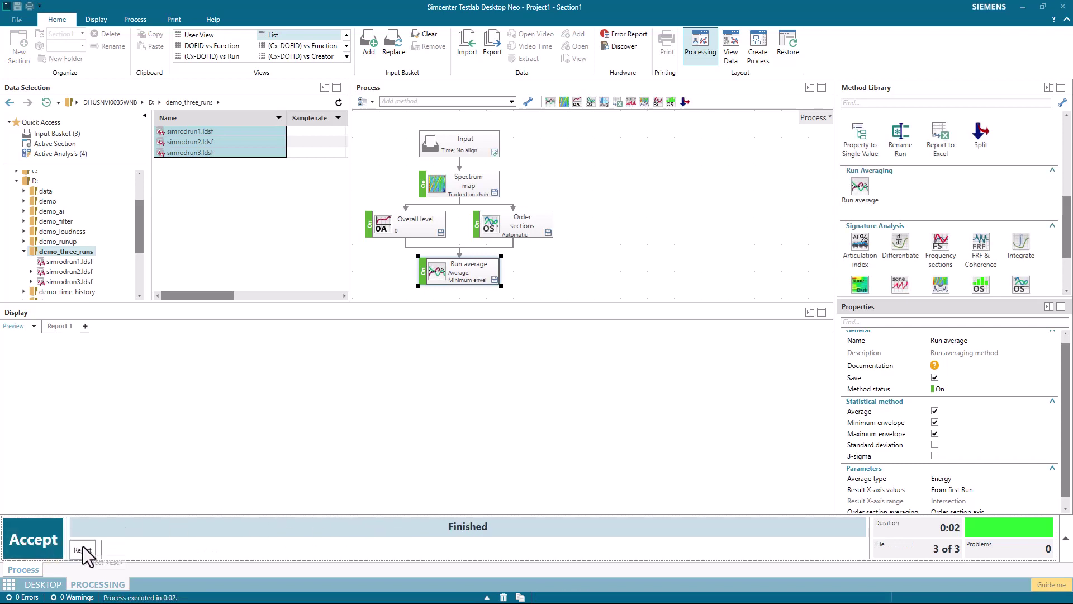
pyautogui.click(135, 20)
pyautogui.click(167, 35)
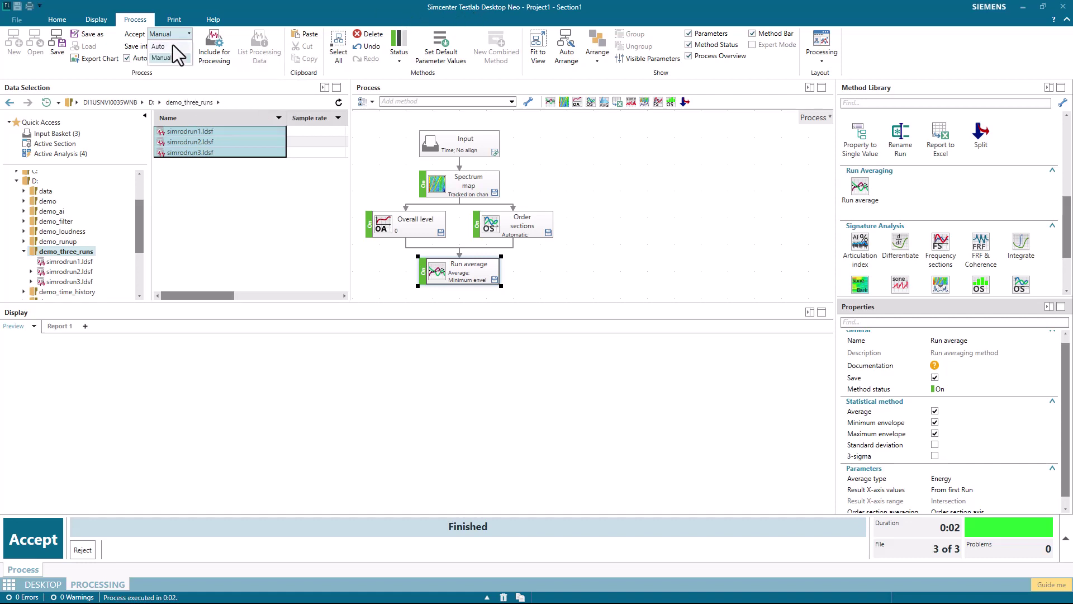
# Step: Keep manual acceptance and list the four results in Active Analysis (Run average, simrodrun1–3)
pyautogui.click(170, 56)
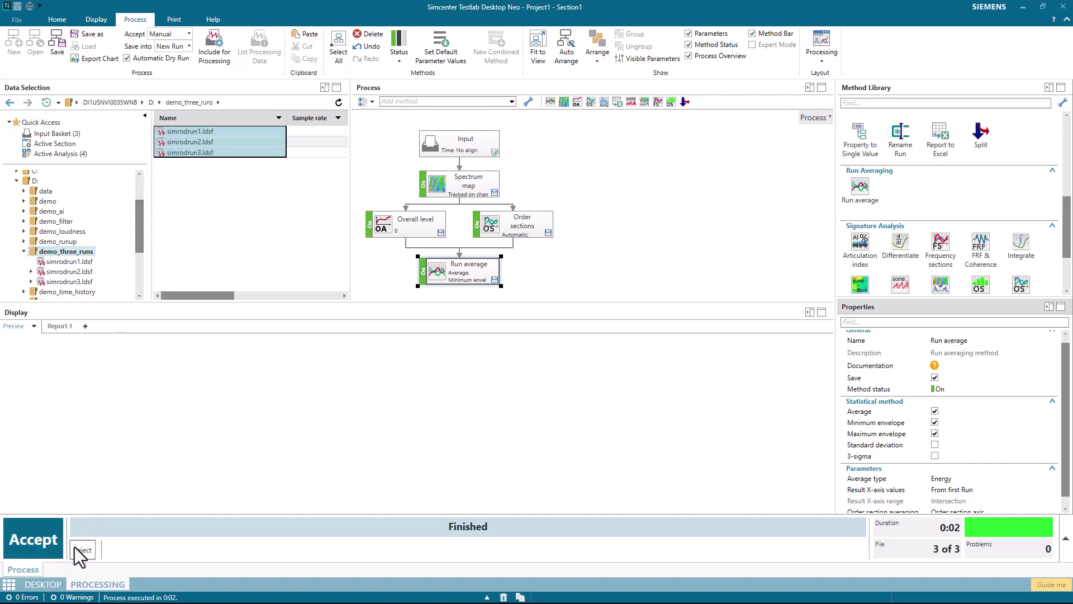
pyautogui.click(71, 155)
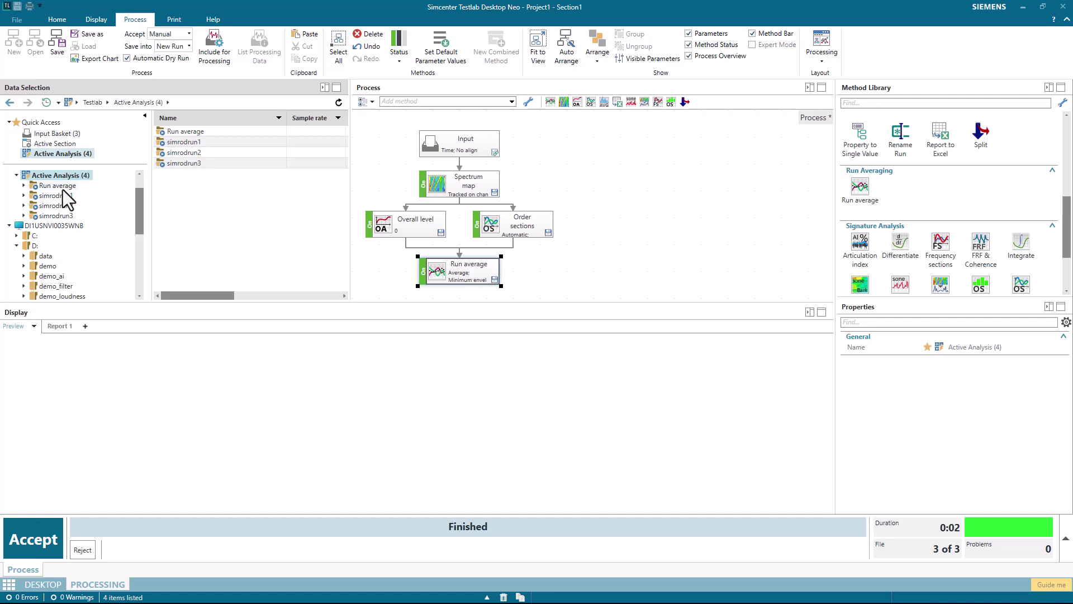
# Step: Show the data as a DOFID vs Function grid and plot the Differential:+X overall level curves
pyautogui.click(57, 20)
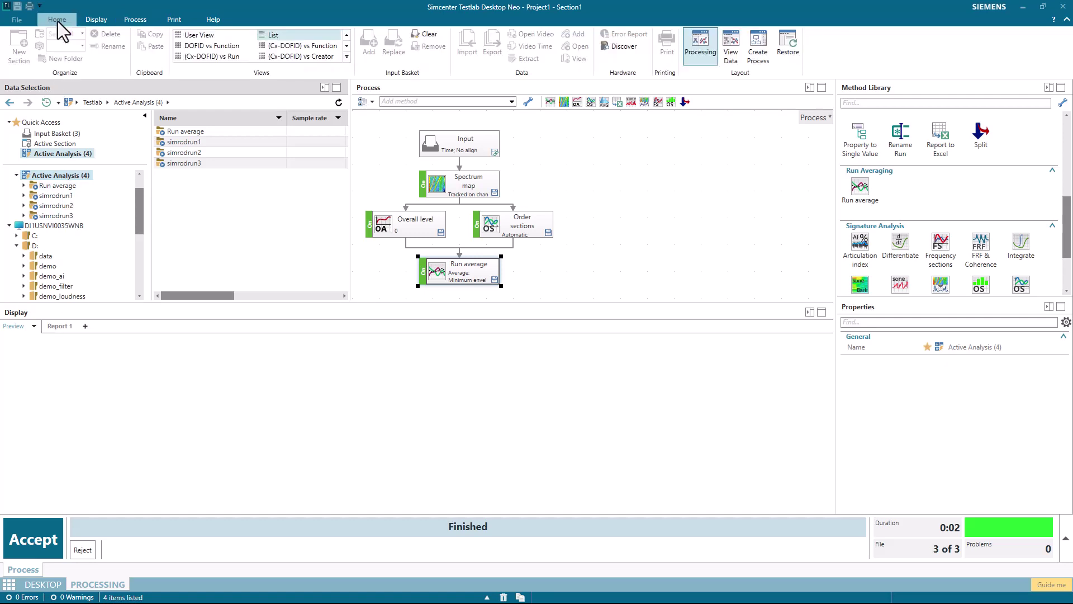
pyautogui.click(212, 45)
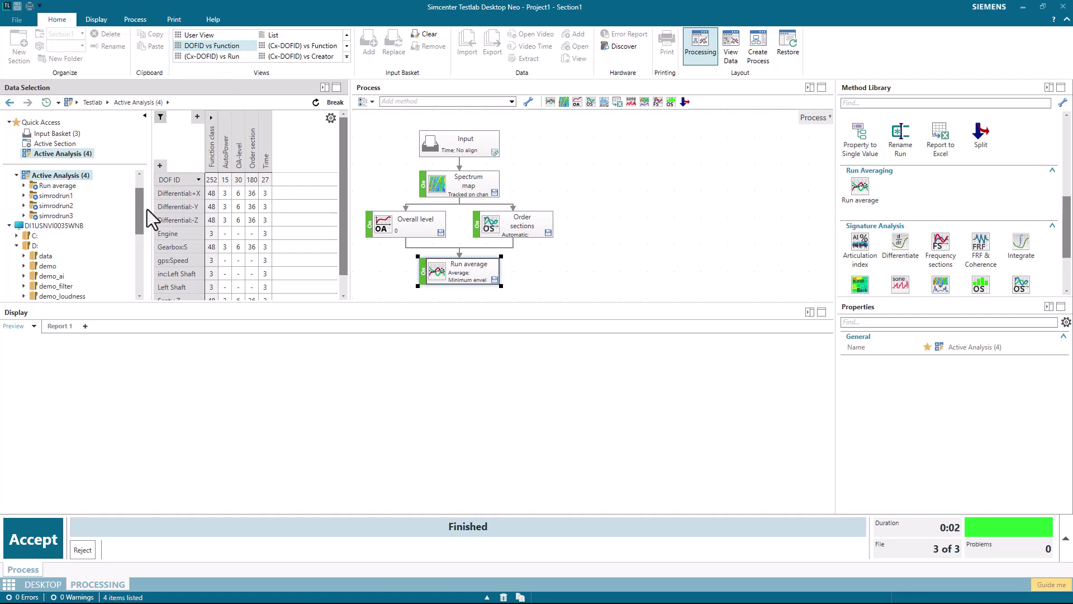
pyautogui.click(237, 193)
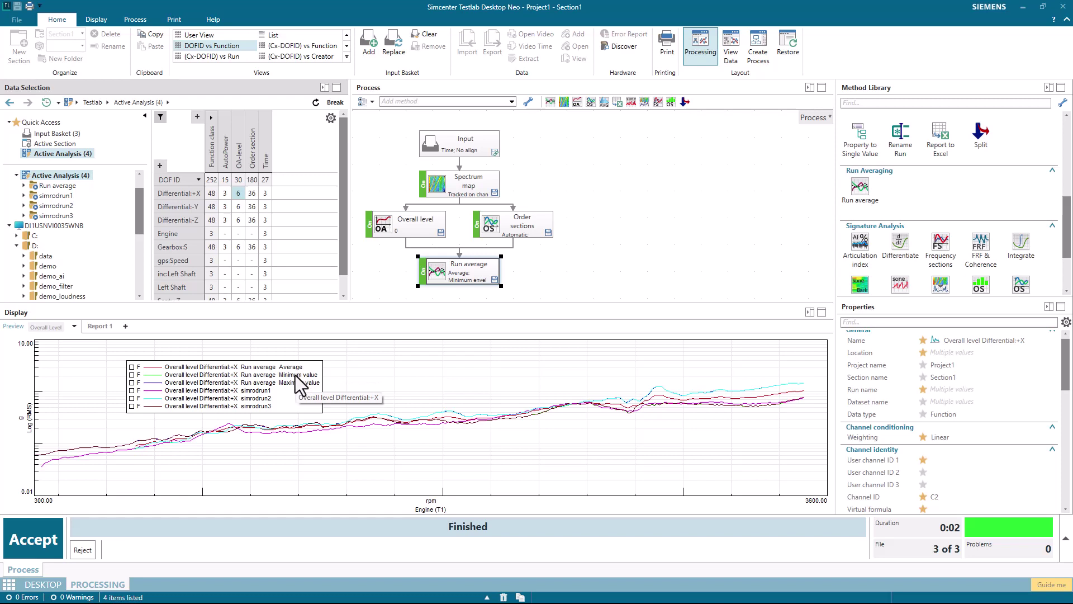
pyautogui.rightClick(297, 399)
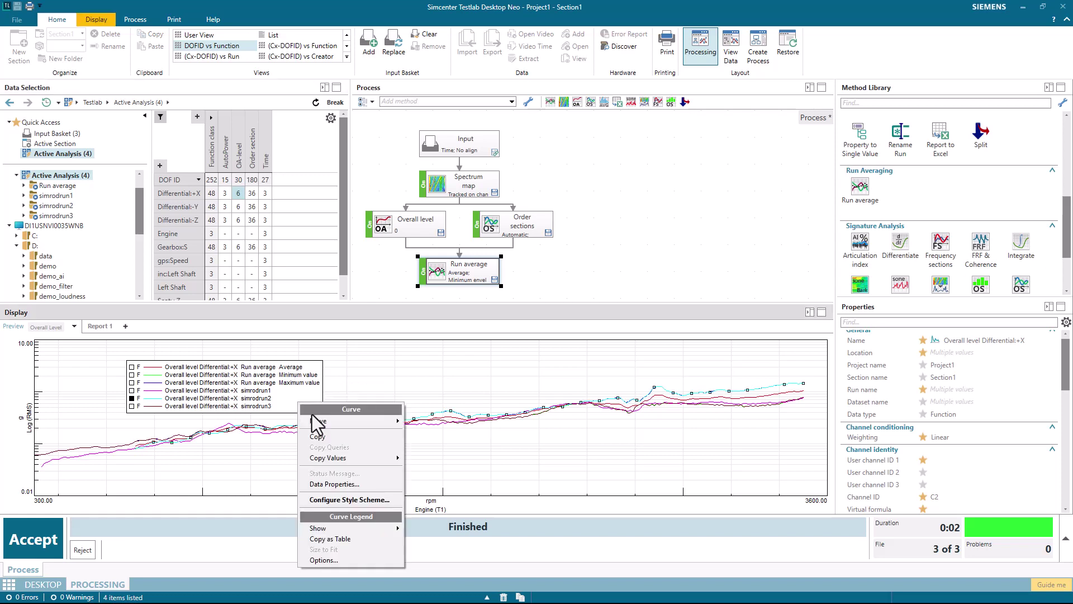
pyautogui.click(334, 561)
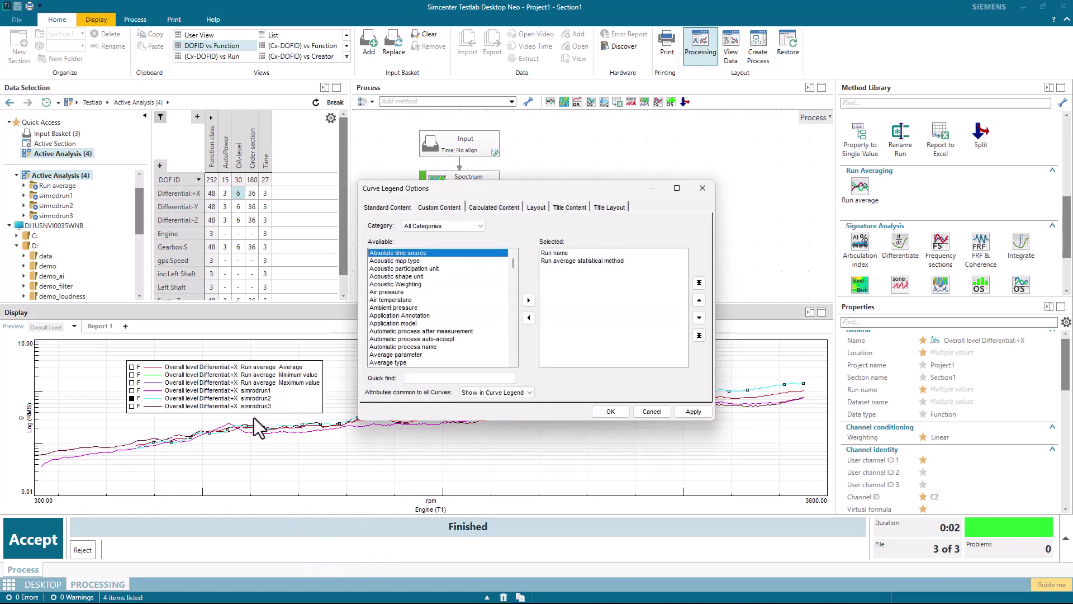
pyautogui.click(435, 378)
pyautogui.write('run')
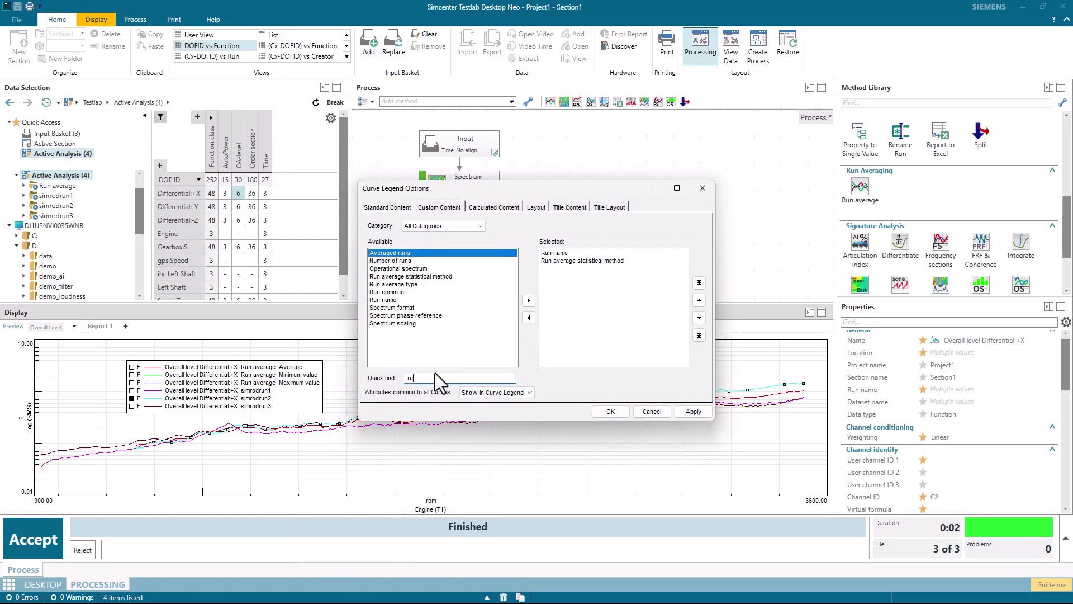
pyautogui.click(395, 292)
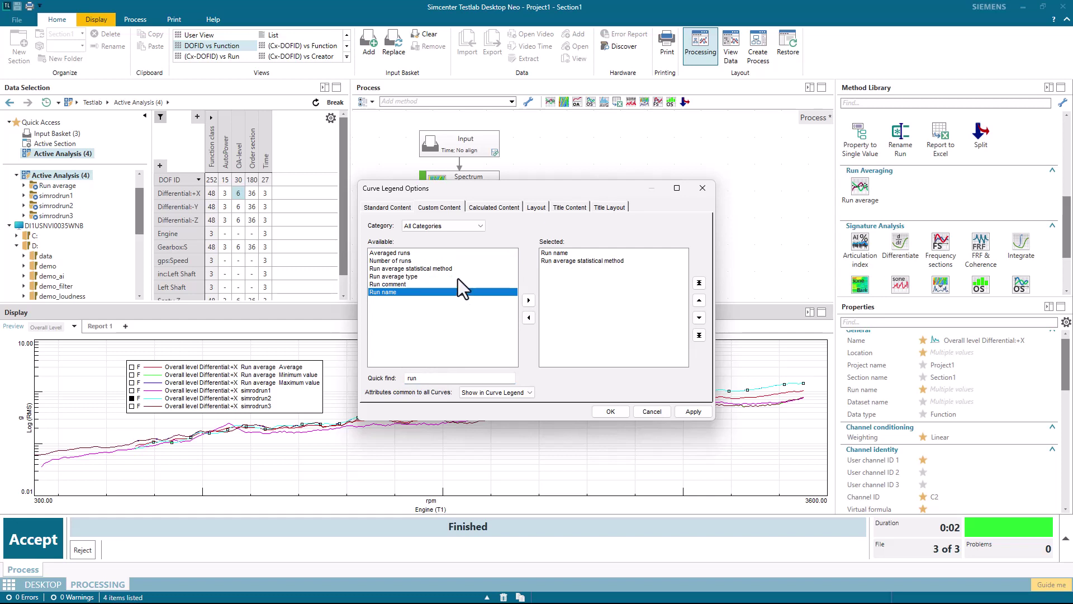
pyautogui.press('Escape')
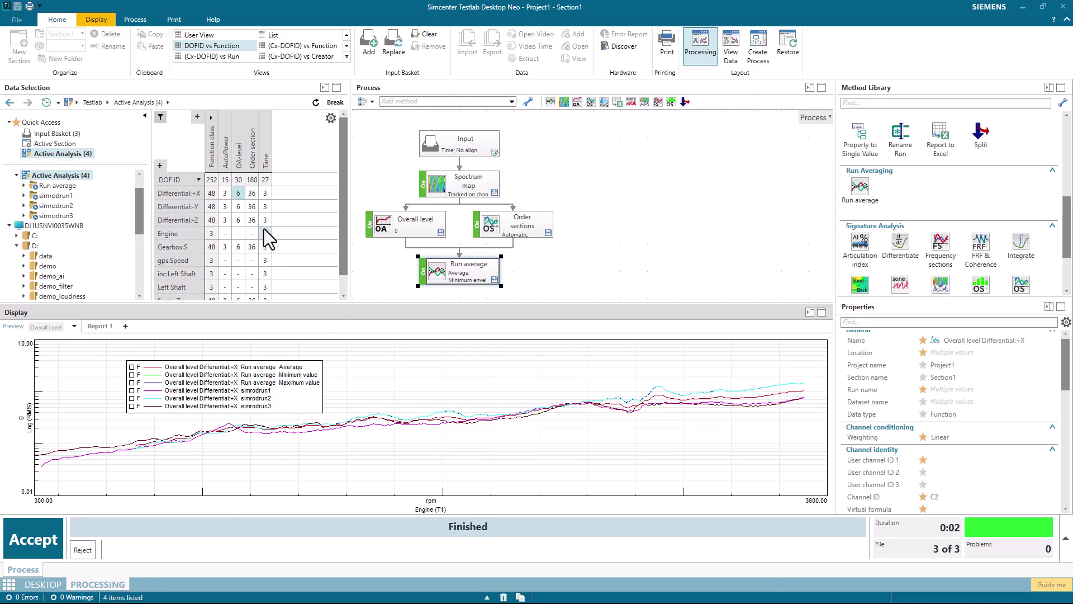
# Step: Plot the Differential:+X order section curves, move the legend lower right, and group the table by Section value
pyautogui.click(252, 193)
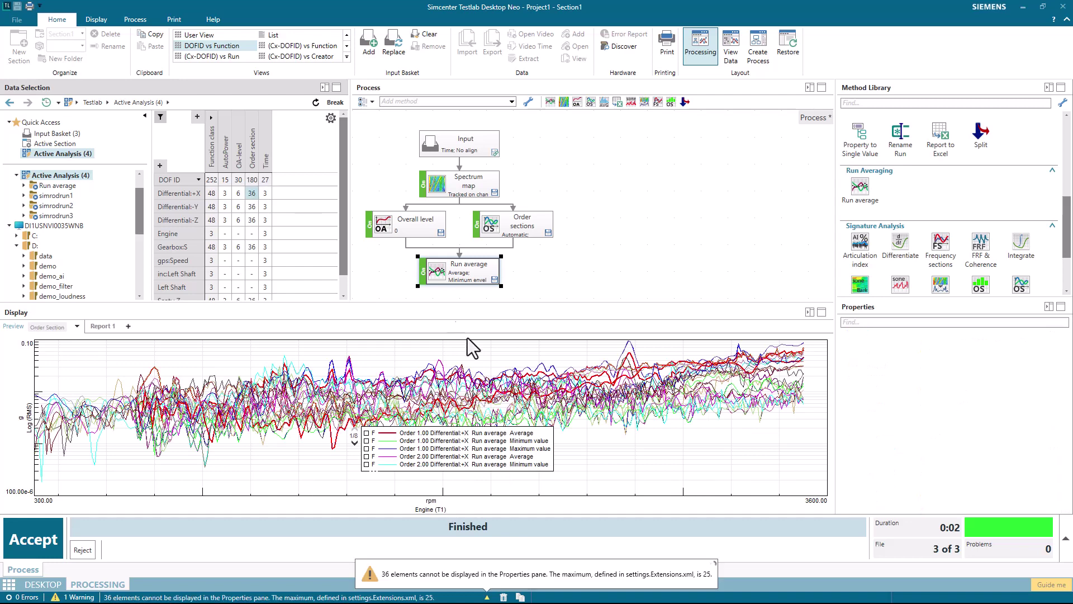
pyautogui.moveTo(524, 438); pyautogui.dragTo(642, 456)
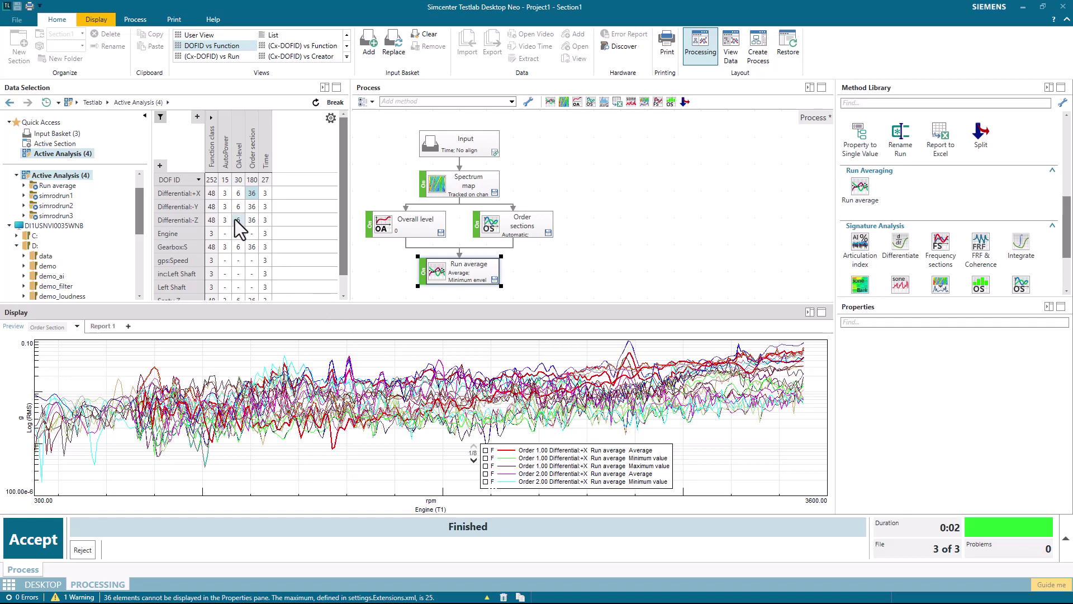
pyautogui.click(160, 165)
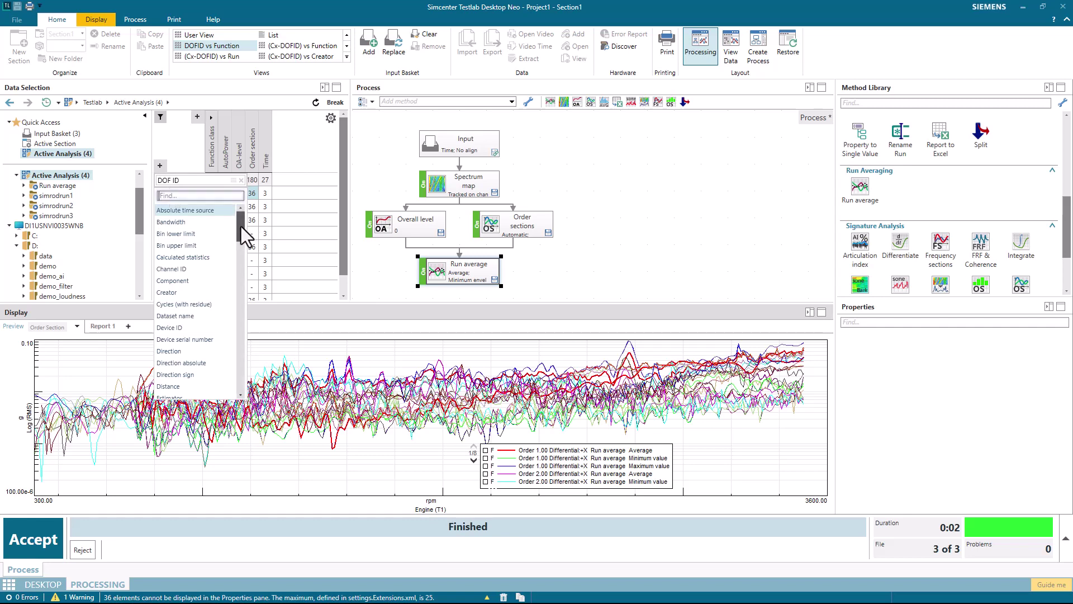
pyautogui.moveTo(240, 227); pyautogui.dragTo(246, 320)
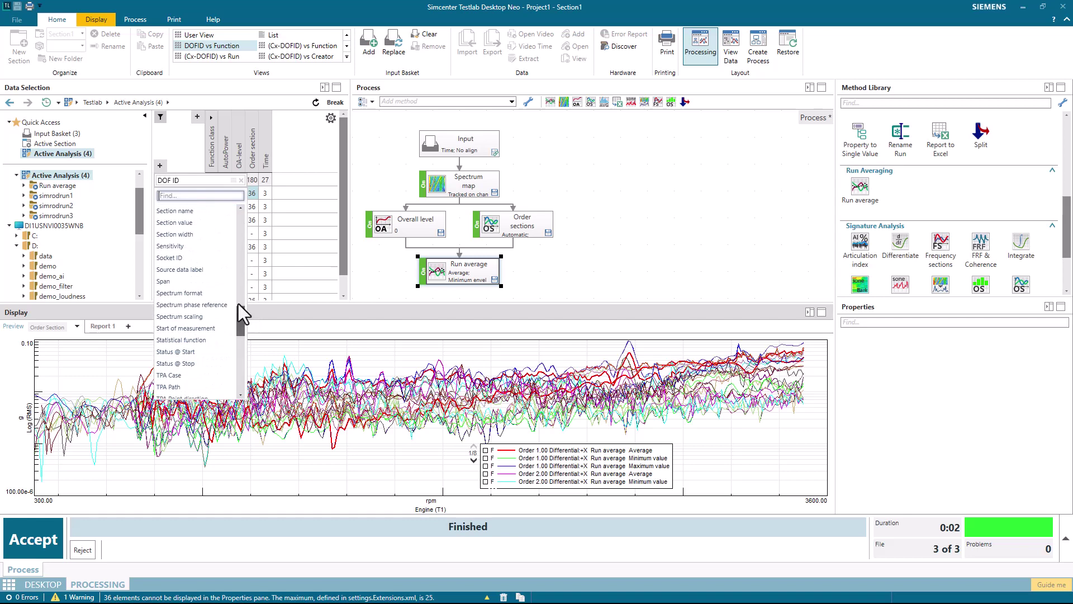
pyautogui.click(193, 224)
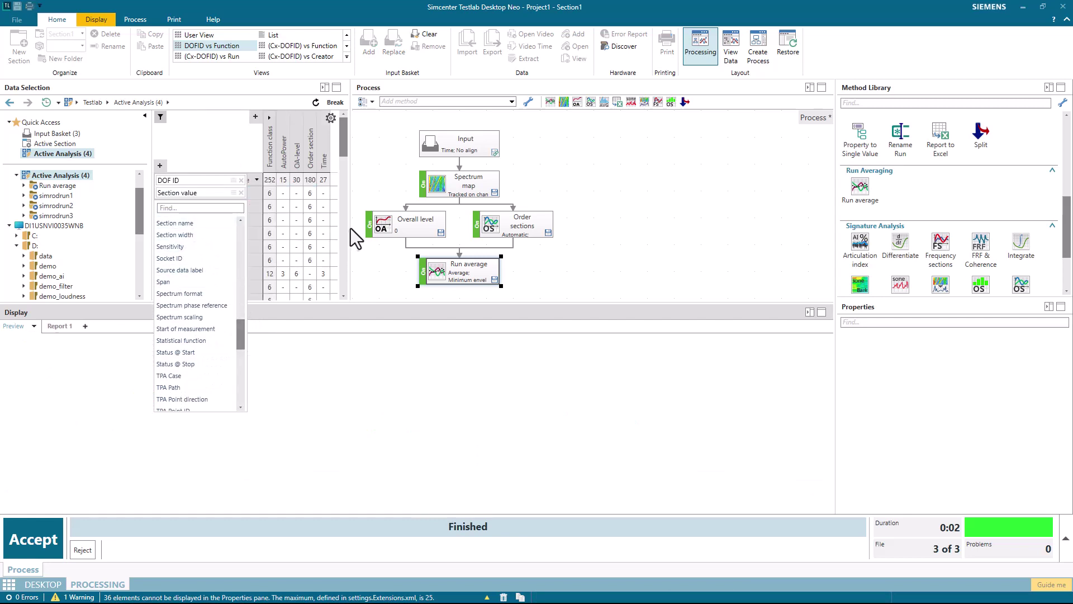
pyautogui.click(346, 230)
pyautogui.moveTo(351, 230); pyautogui.dragTo(375, 232)
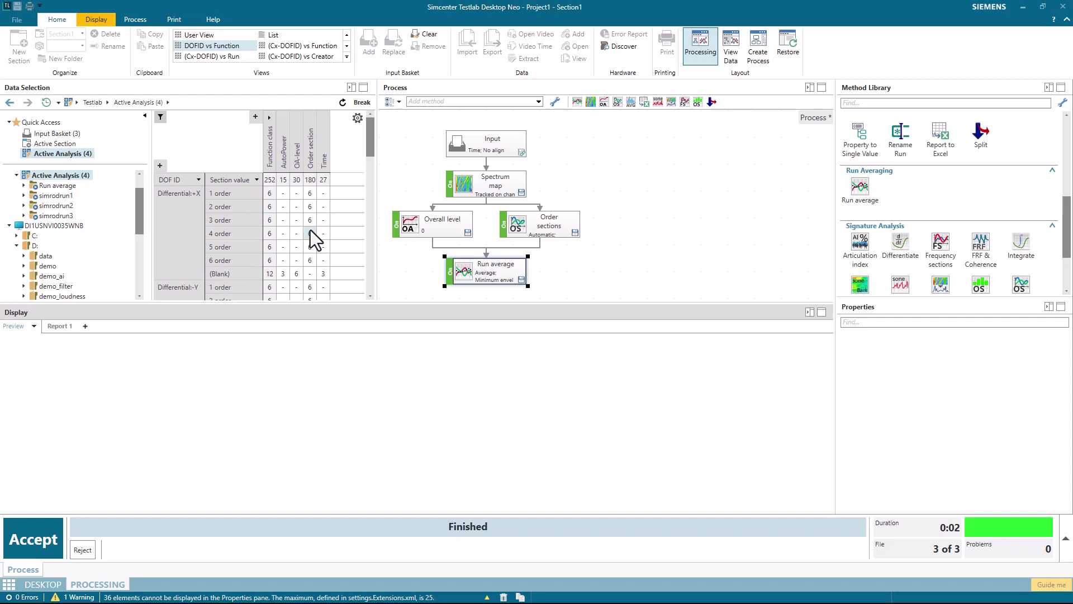
# Step: Plot the Order 1.00 Differential:+X curves with the full legend, clearing the Maximum value curve
pyautogui.click(310, 194)
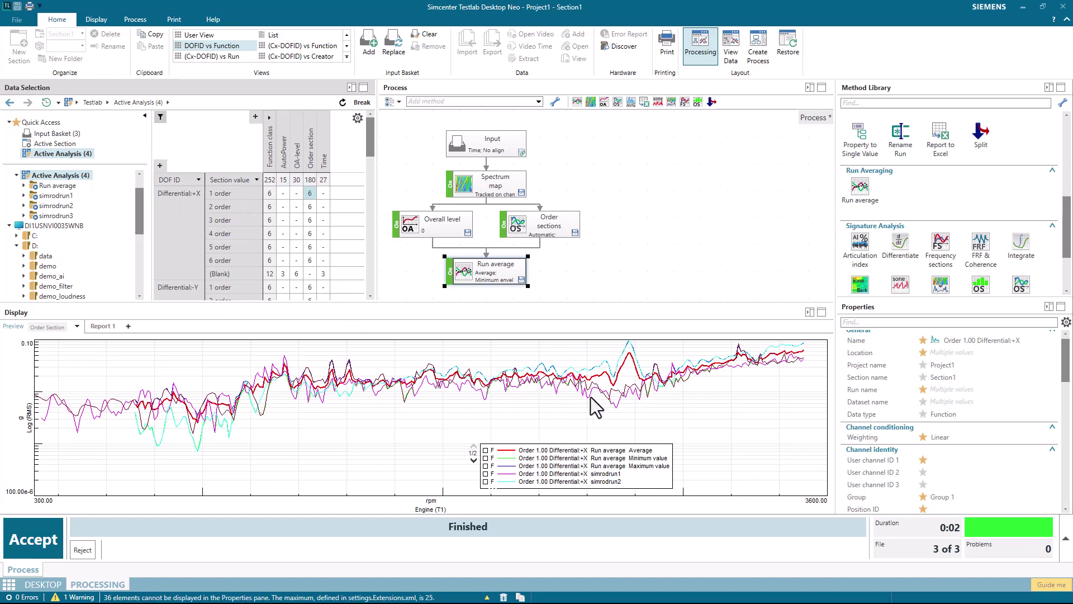
pyautogui.click(474, 459)
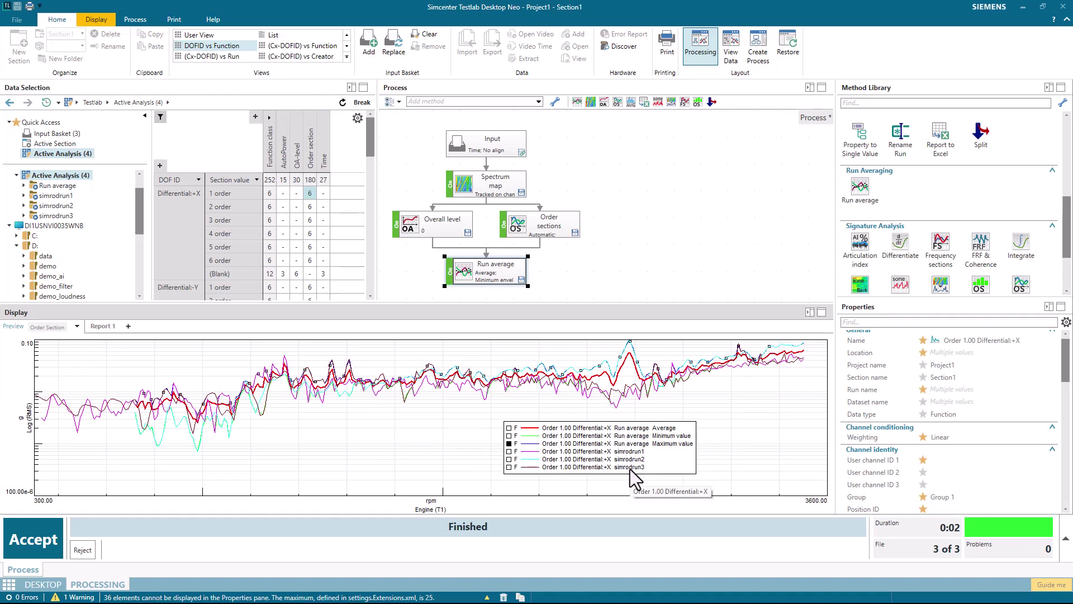
pyautogui.click(662, 443)
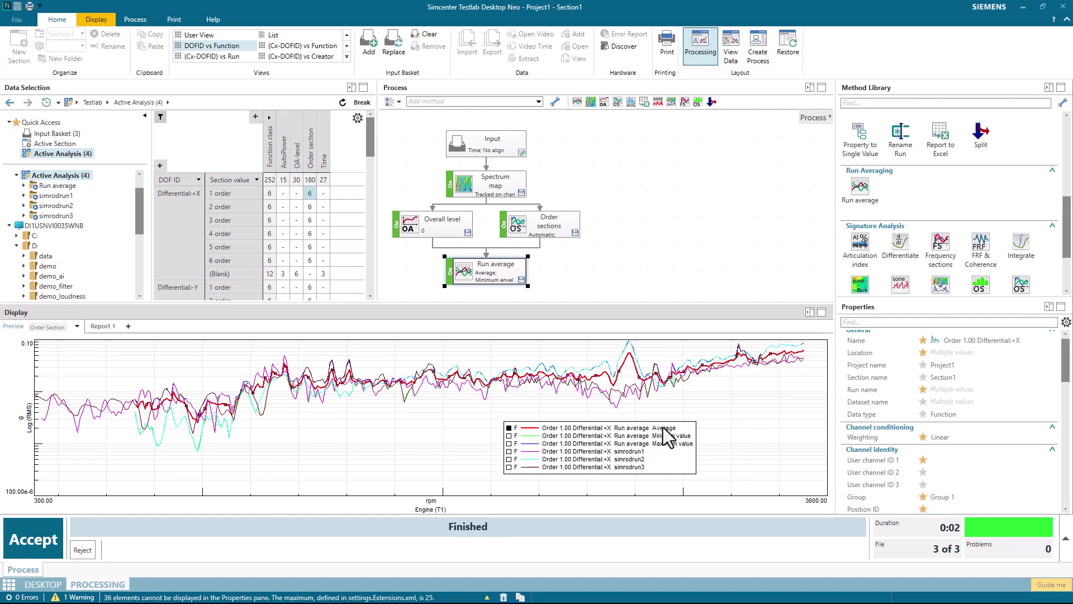
pyautogui.click(160, 166)
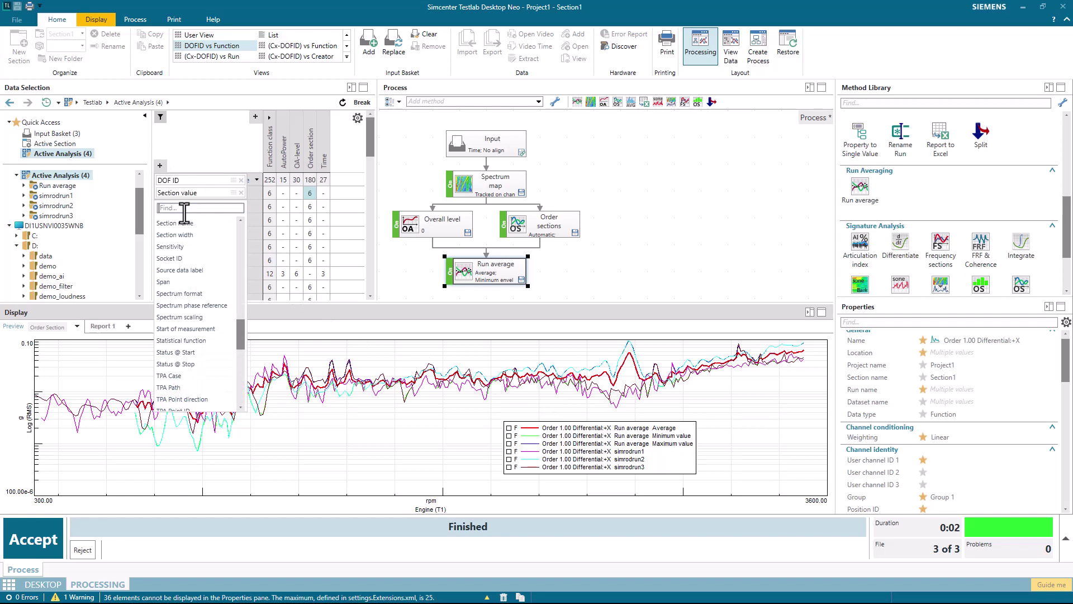
pyautogui.scroll(2, 193, 240)
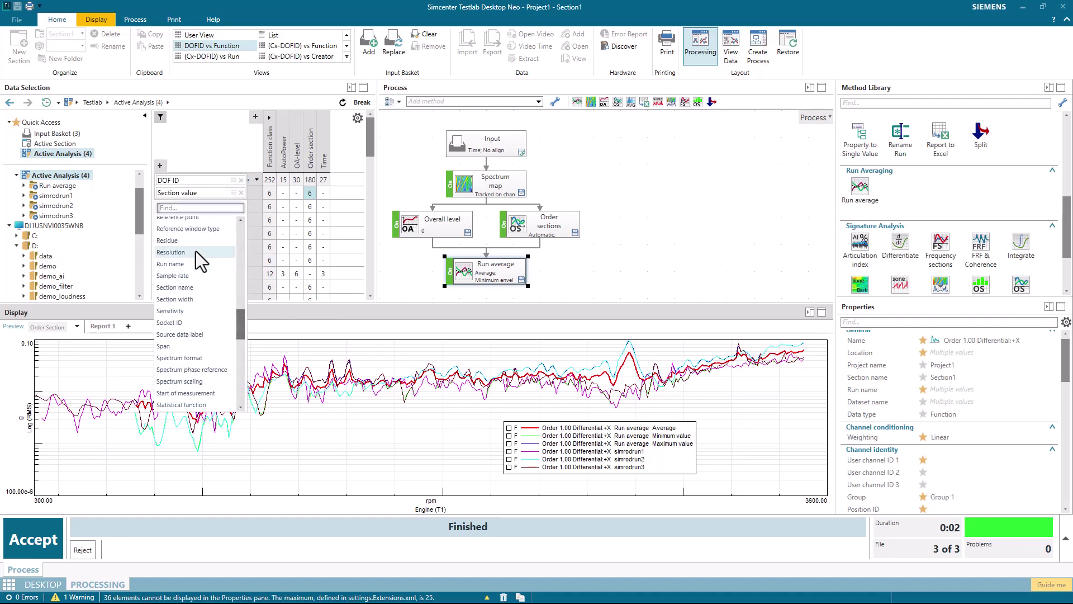
# Step: Group the table by Run name and filter it to show only Run average
pyautogui.click(195, 261)
pyautogui.click(305, 180)
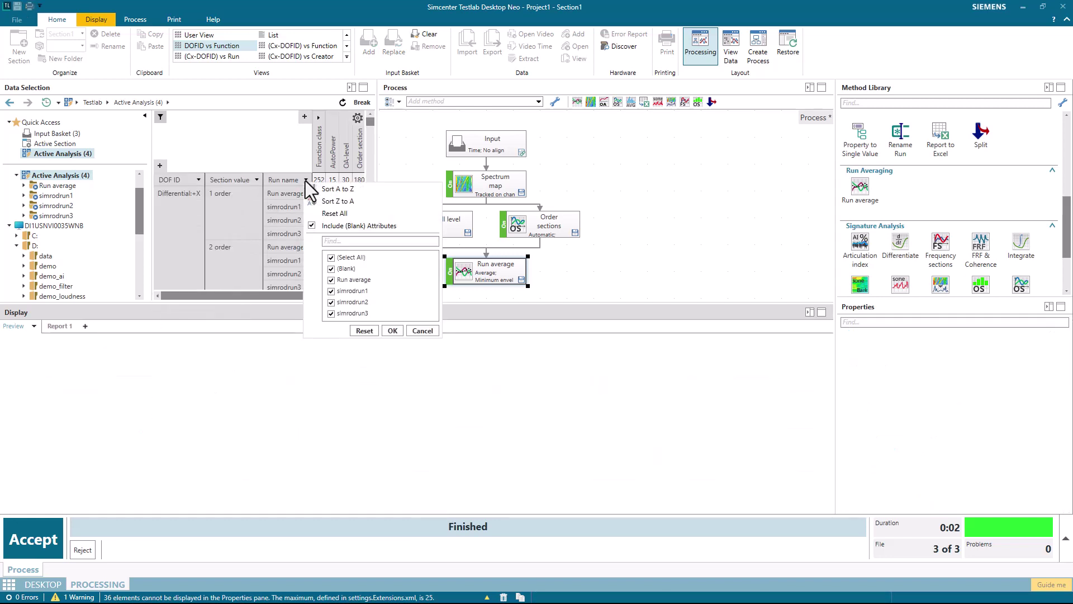
pyautogui.click(338, 242)
pyautogui.click(331, 257)
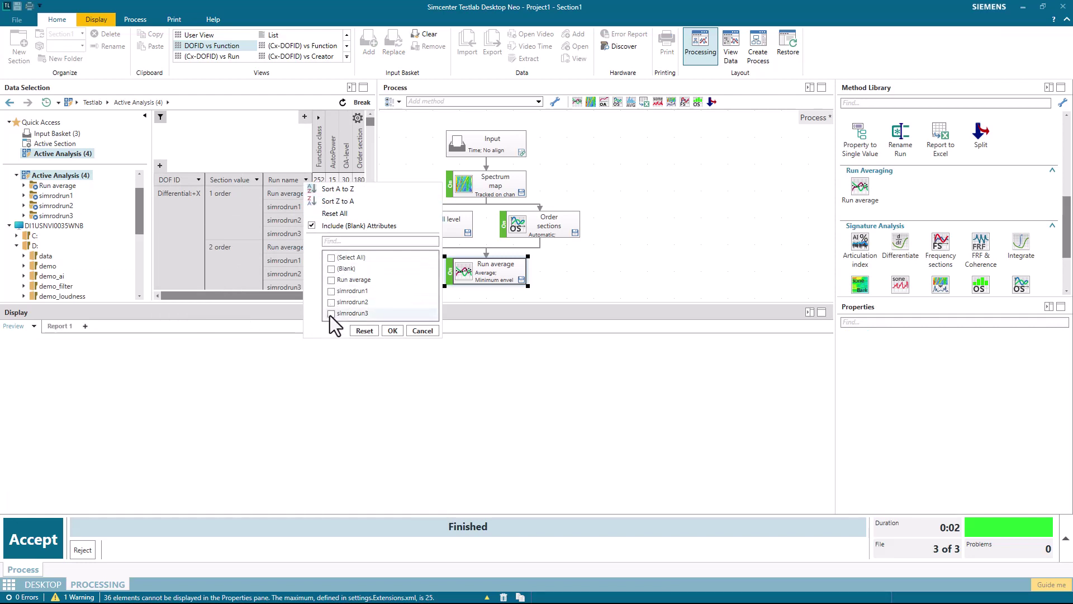
pyautogui.click(392, 330)
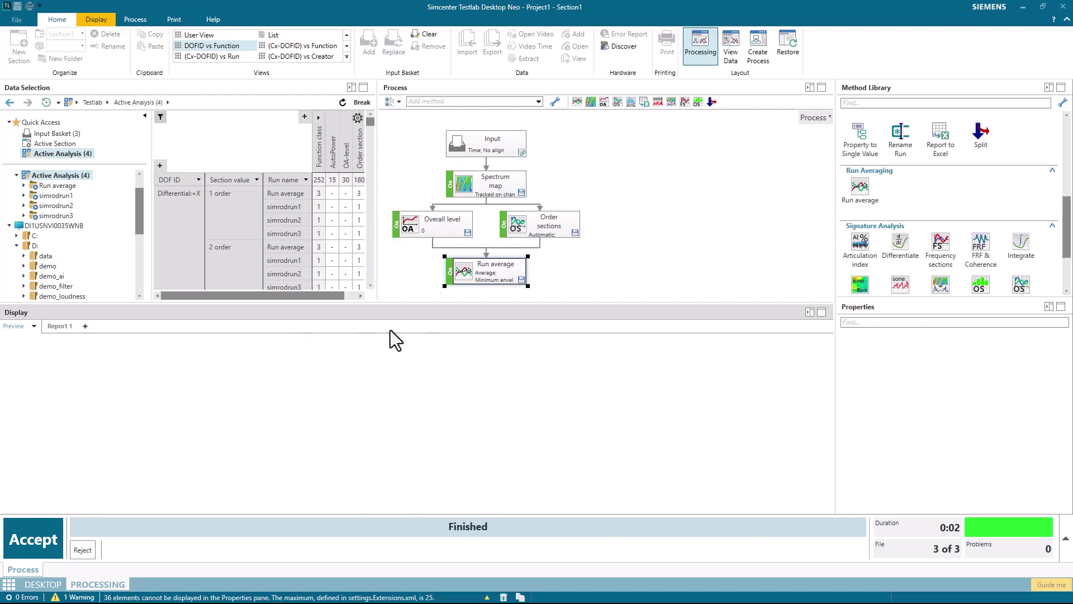
pyautogui.hscroll(1, 339, 293)
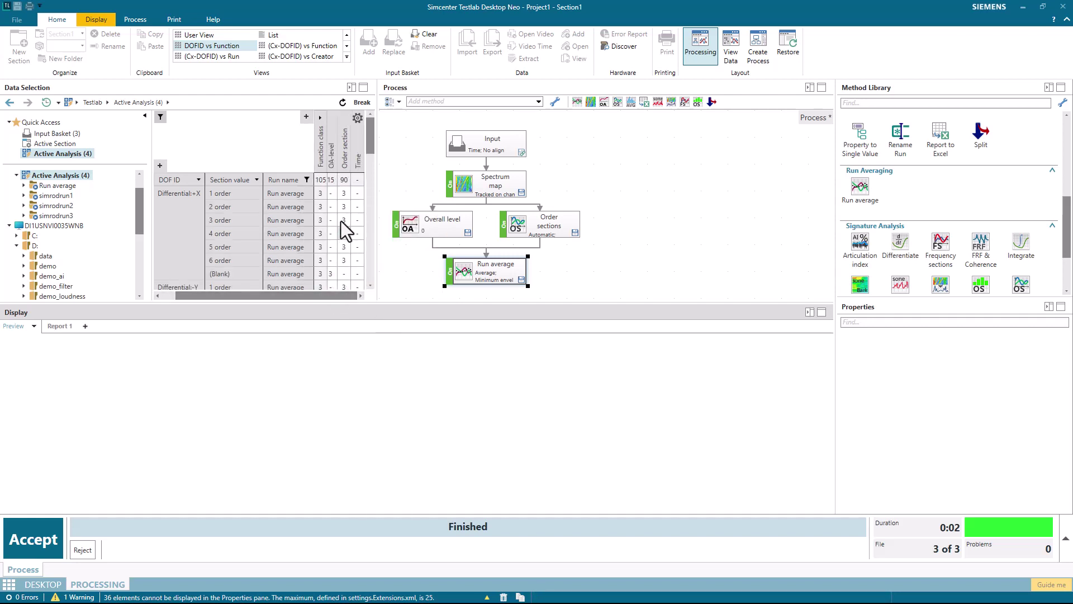
# Step: Plot the averaged Differential:+X curves for Orders 1.00 through 5.00 in turn
pyautogui.click(342, 193)
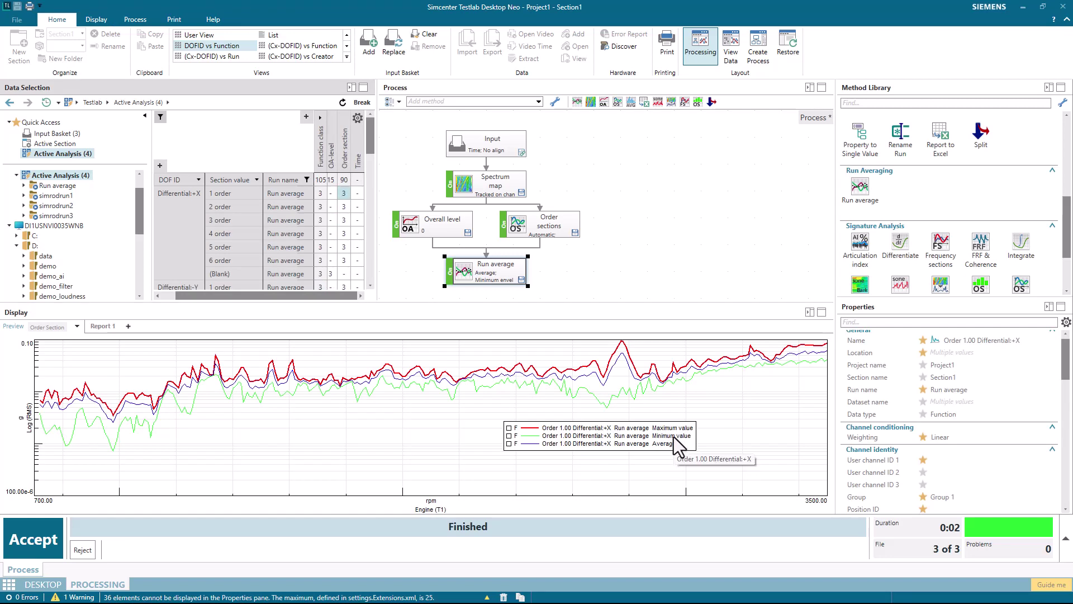
pyautogui.click(343, 205)
pyautogui.click(345, 219)
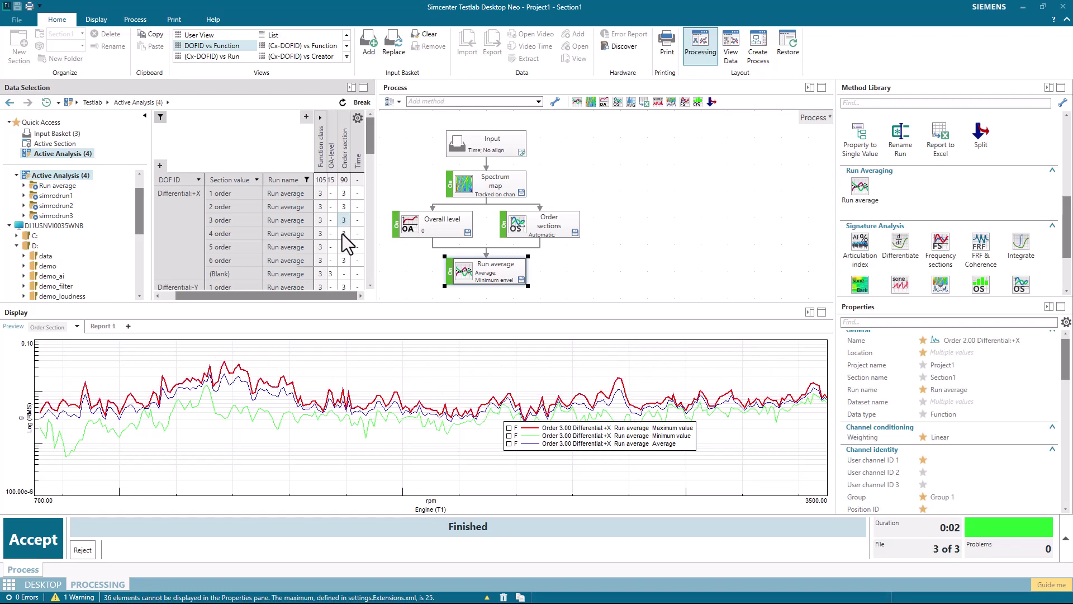
pyautogui.click(342, 234)
pyautogui.click(342, 250)
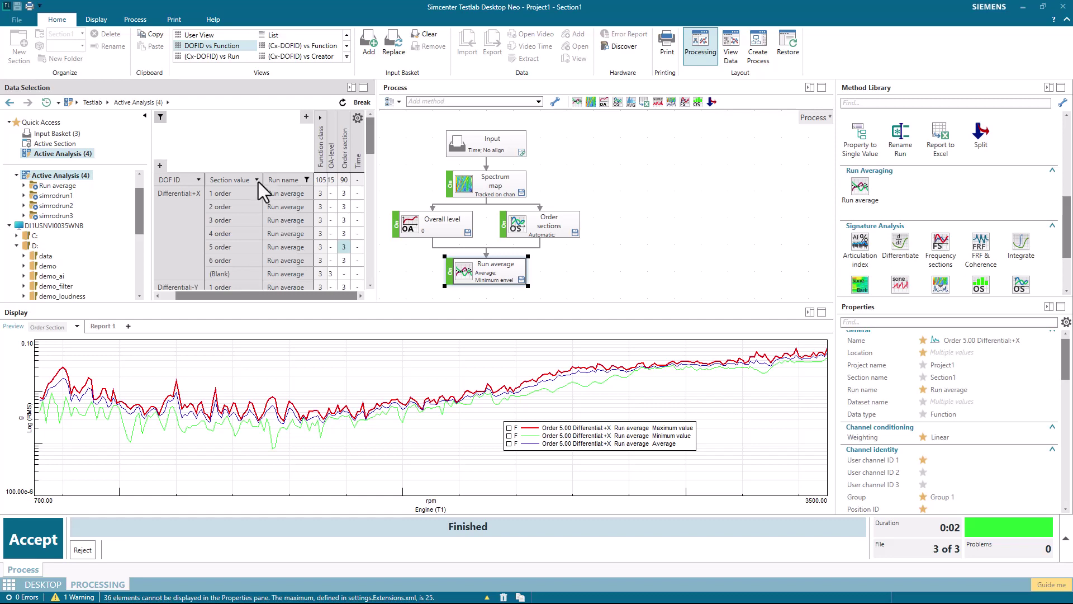
# Step: Save the current table layout as the view User View 1
pyautogui.click(346, 57)
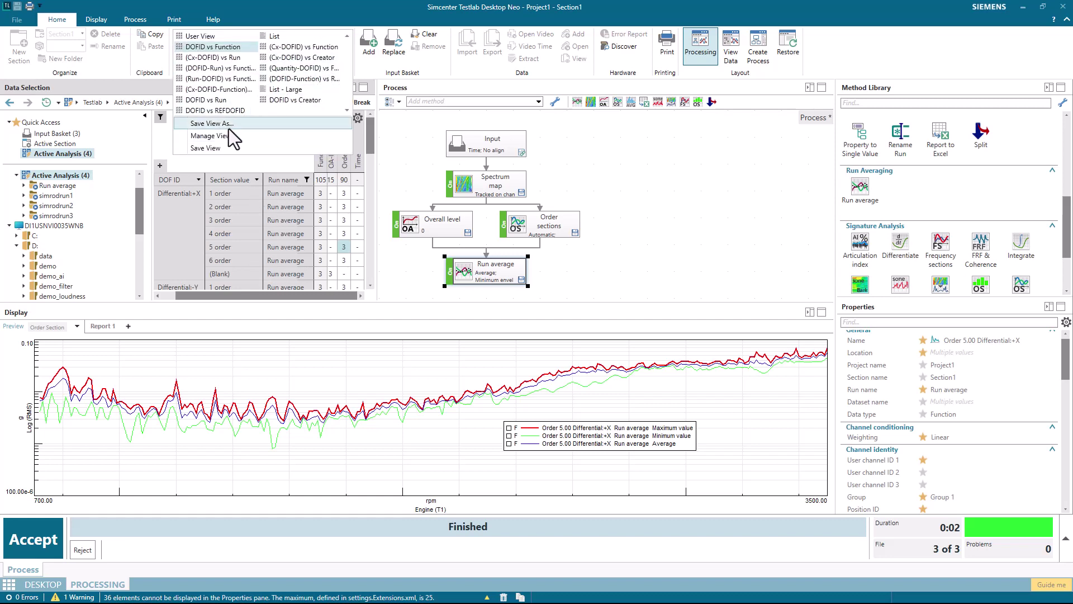
pyautogui.click(229, 127)
pyautogui.click(567, 347)
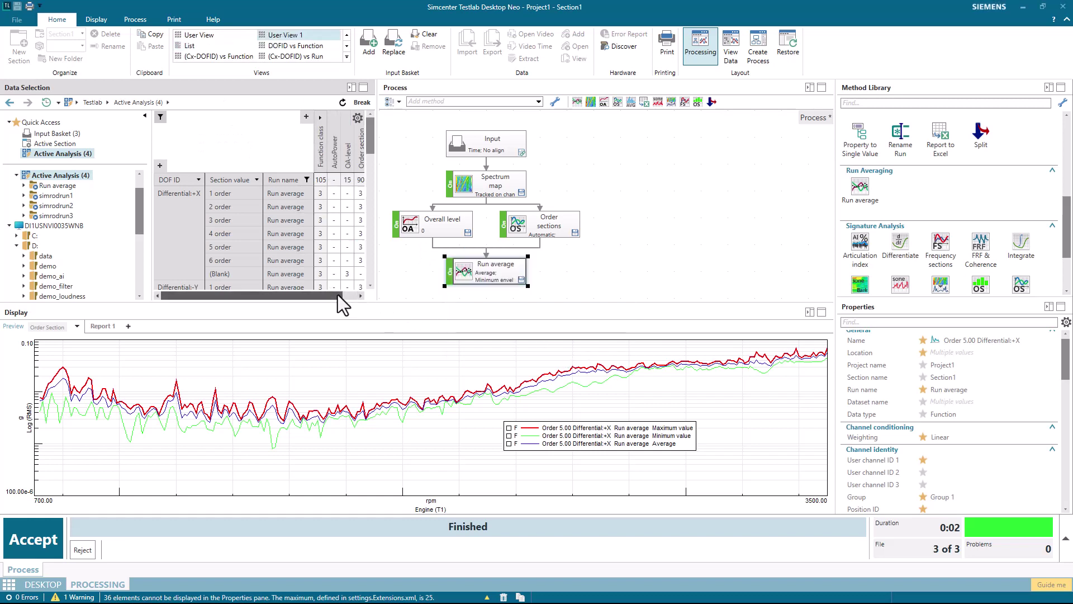
# Step: Accept the results and expand Project1 > Section1 to show the Run average and simrodrun1–3
pyautogui.click(35, 533)
pyautogui.scroll(2, 141, 202)
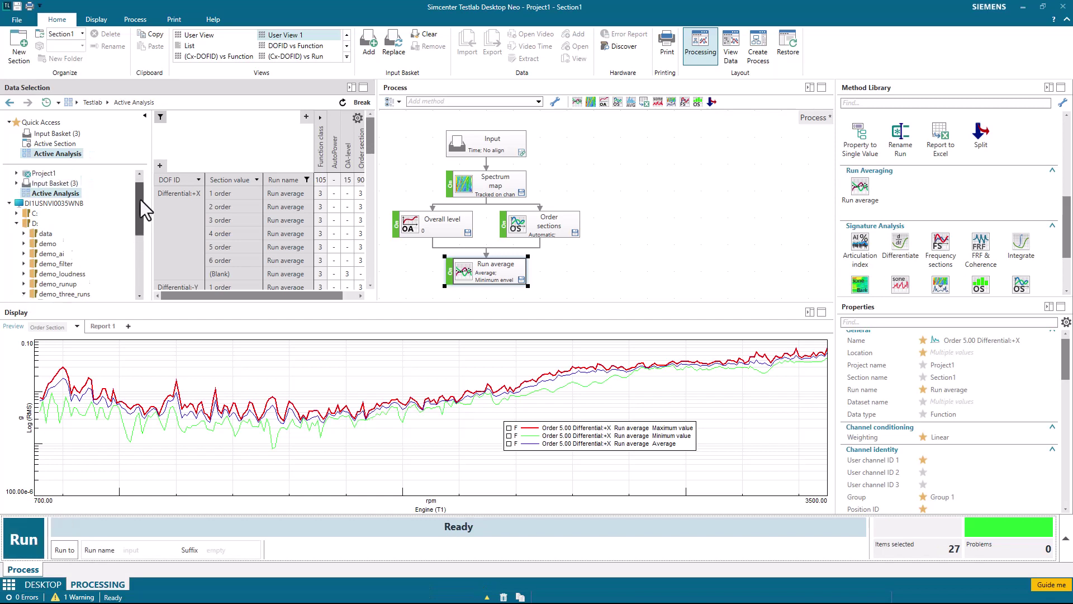
pyautogui.click(16, 185)
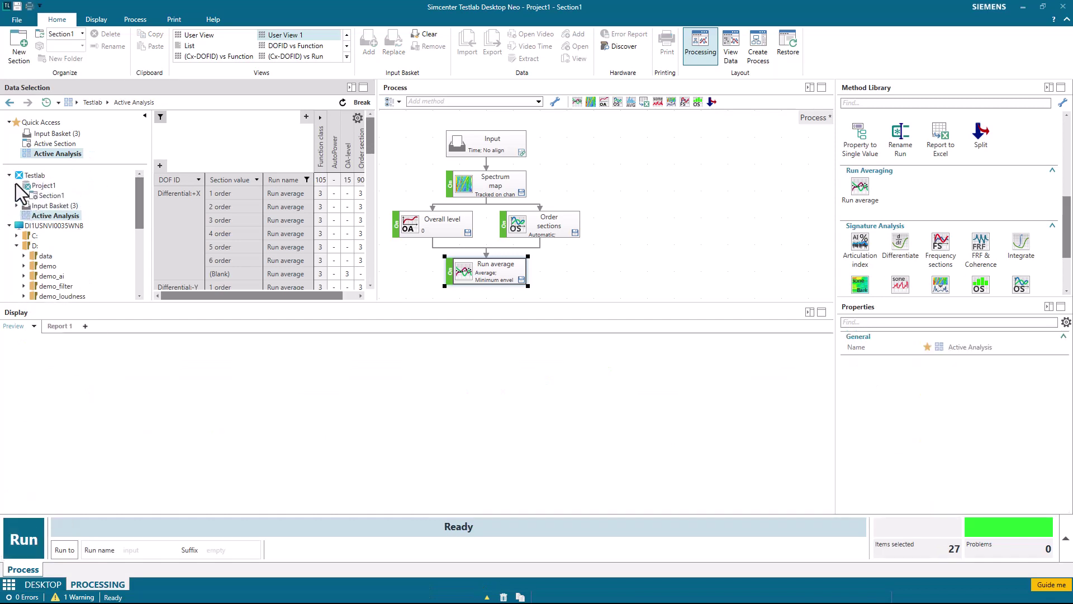
pyautogui.click(24, 195)
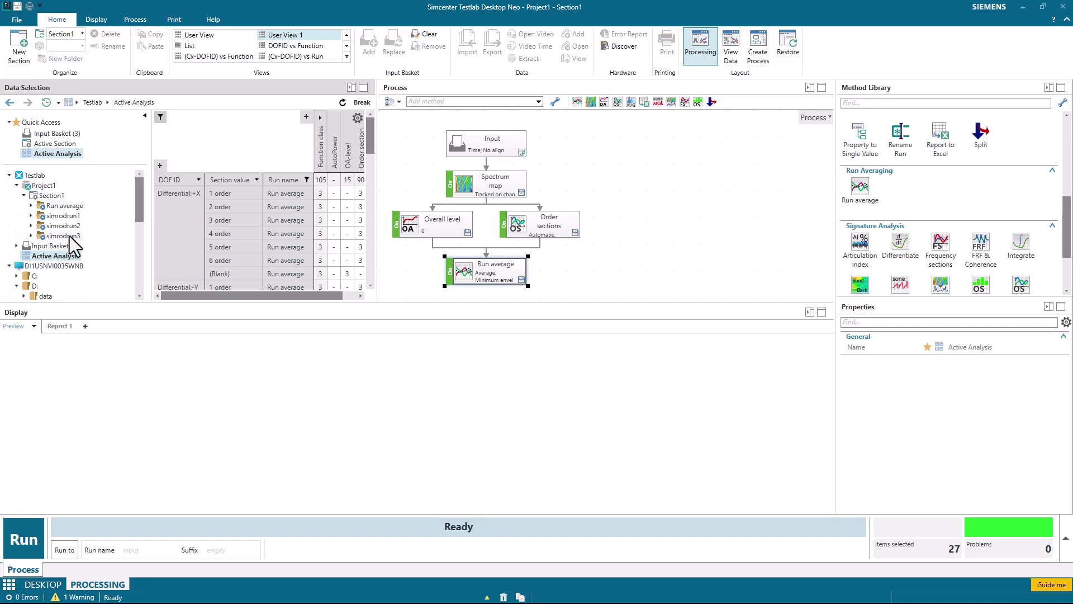